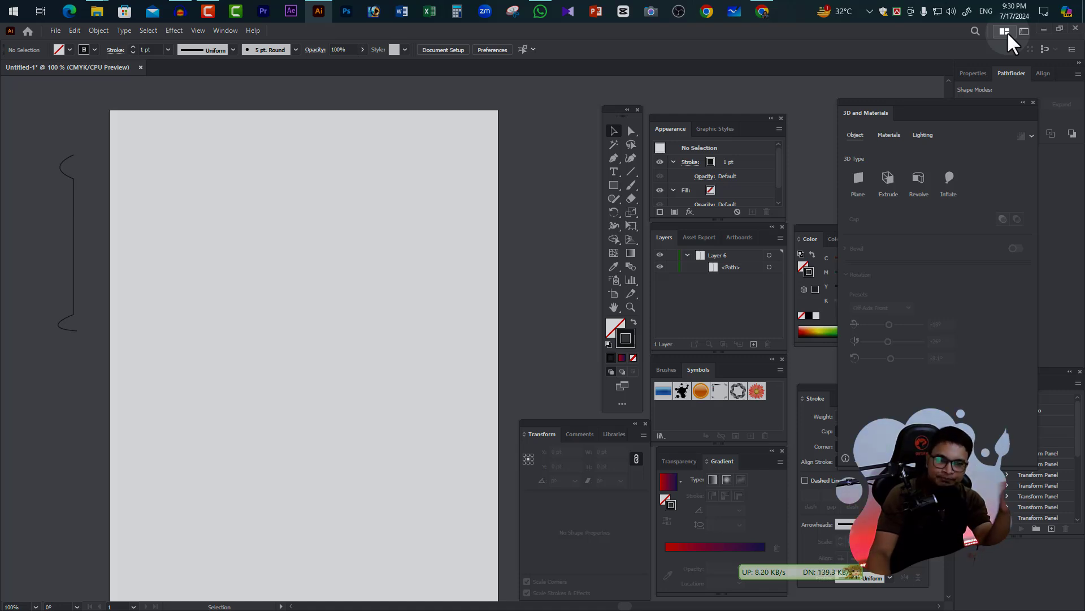
Step: Reopen the 3D and Materials panel through the Extrude & Bevel effect, reposition it, and review its Materials, Lighting and Object settings
click(1033, 102)
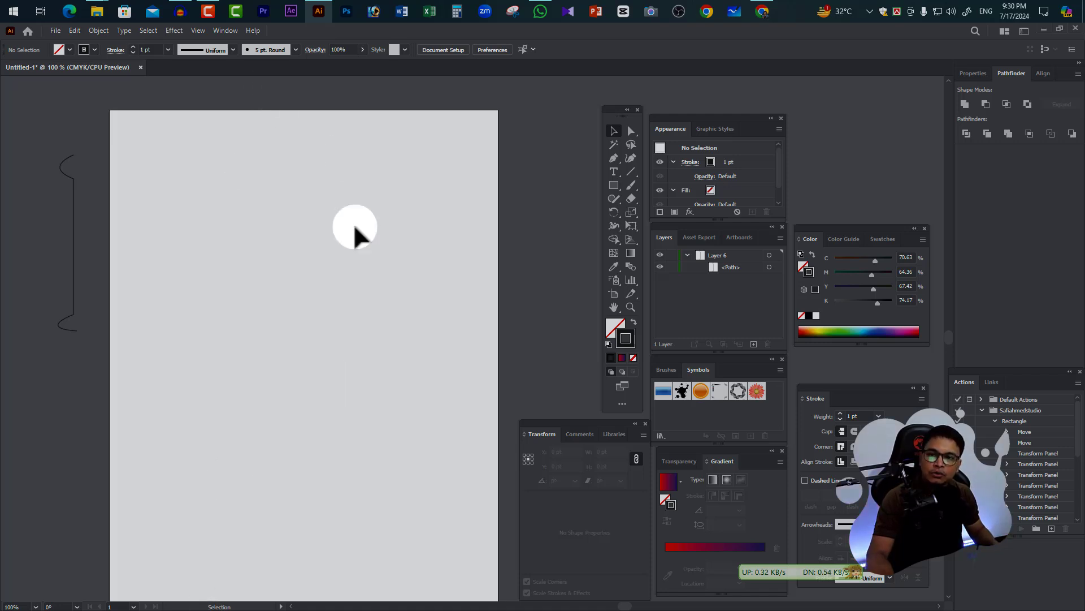
click(172, 32)
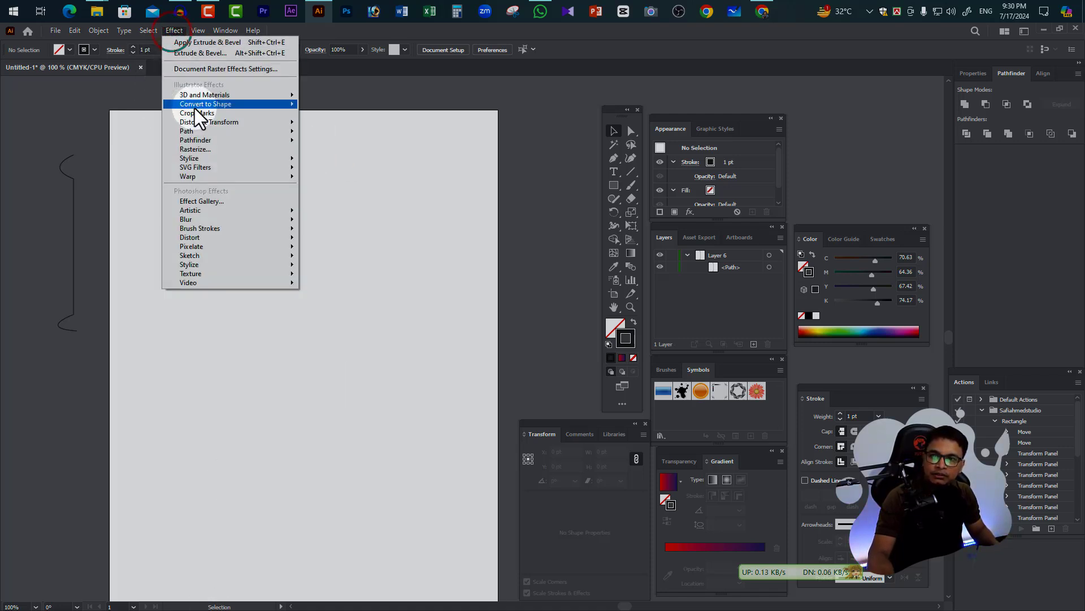
mouse_move(225, 95)
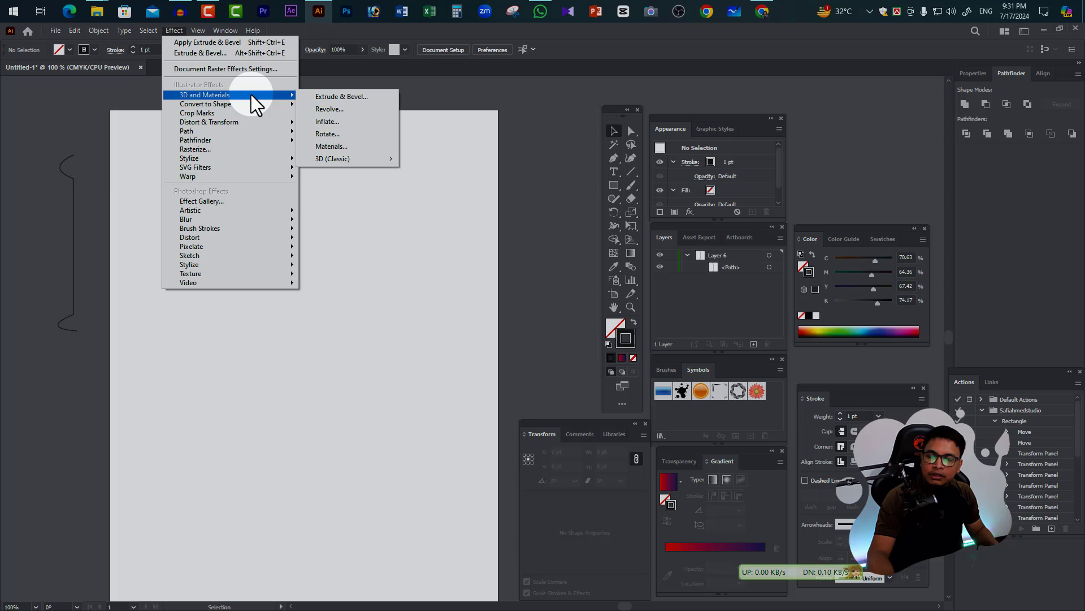
click(358, 97)
drag(943, 104, 914, 81)
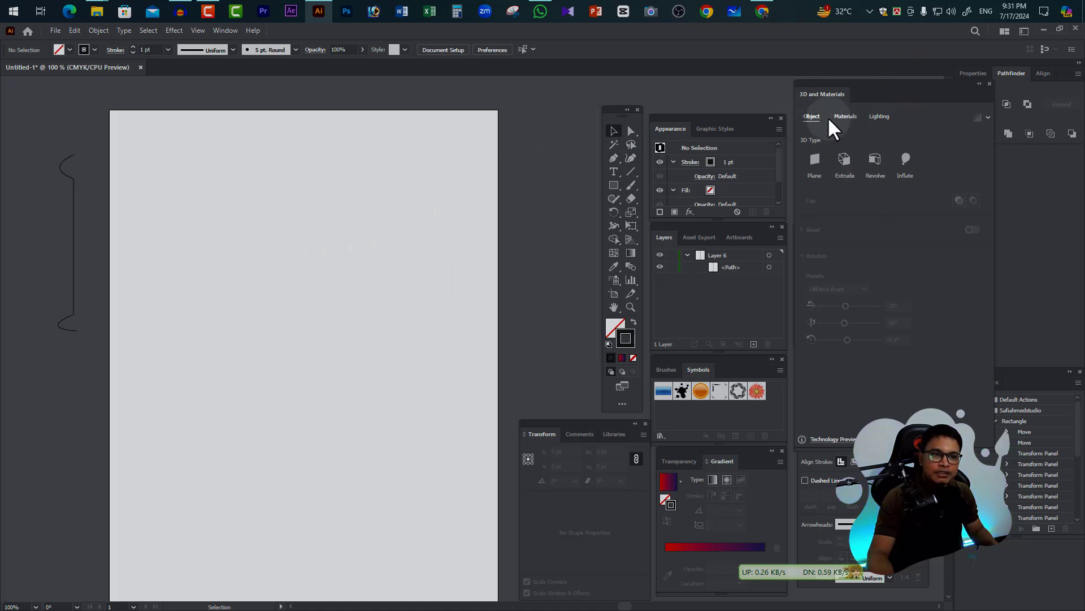
click(846, 116)
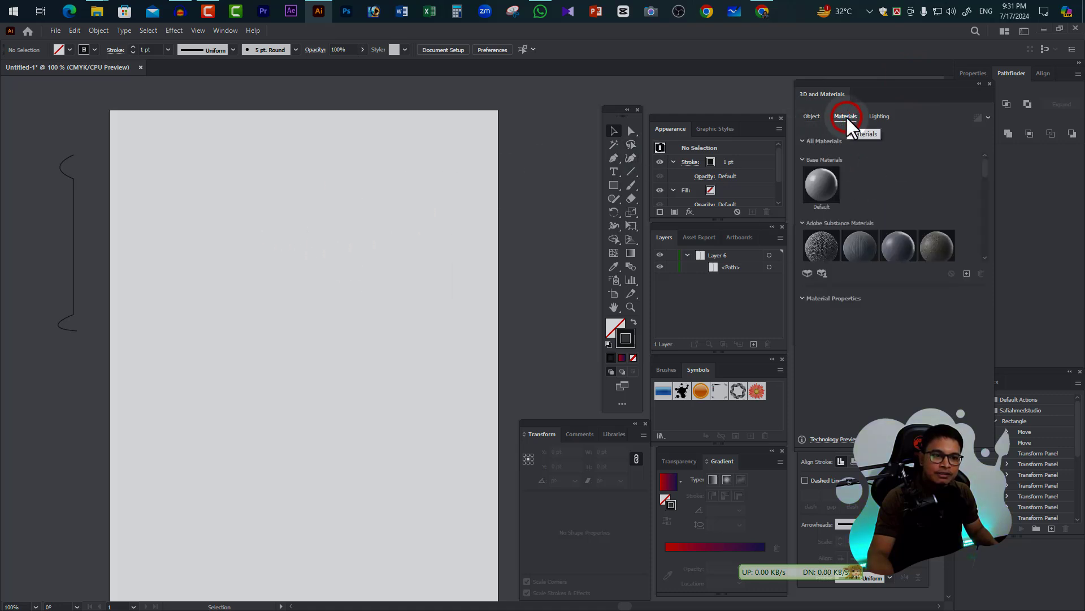
click(880, 116)
click(812, 115)
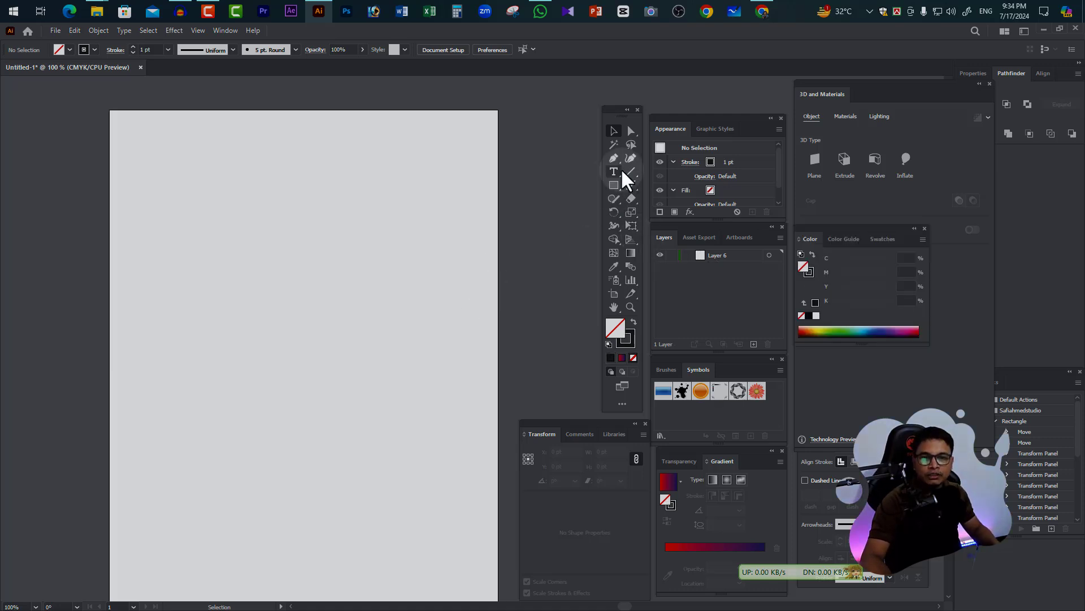
Step: Draw an open vase profile with the Pen tool, about 69 by 399 pt, with a straight side between two curved ends
click(615, 159)
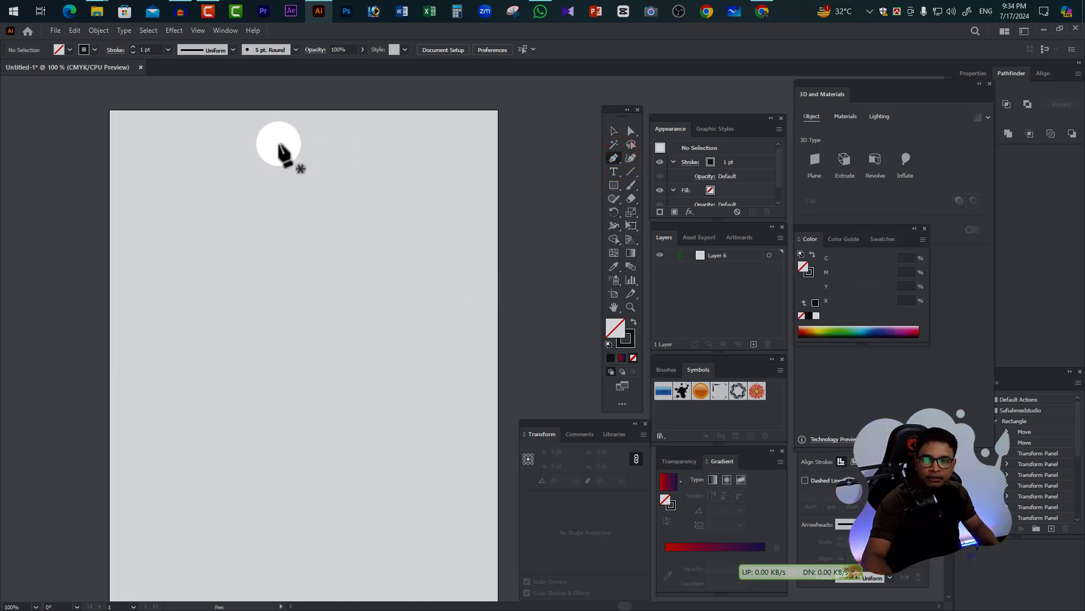
click(255, 145)
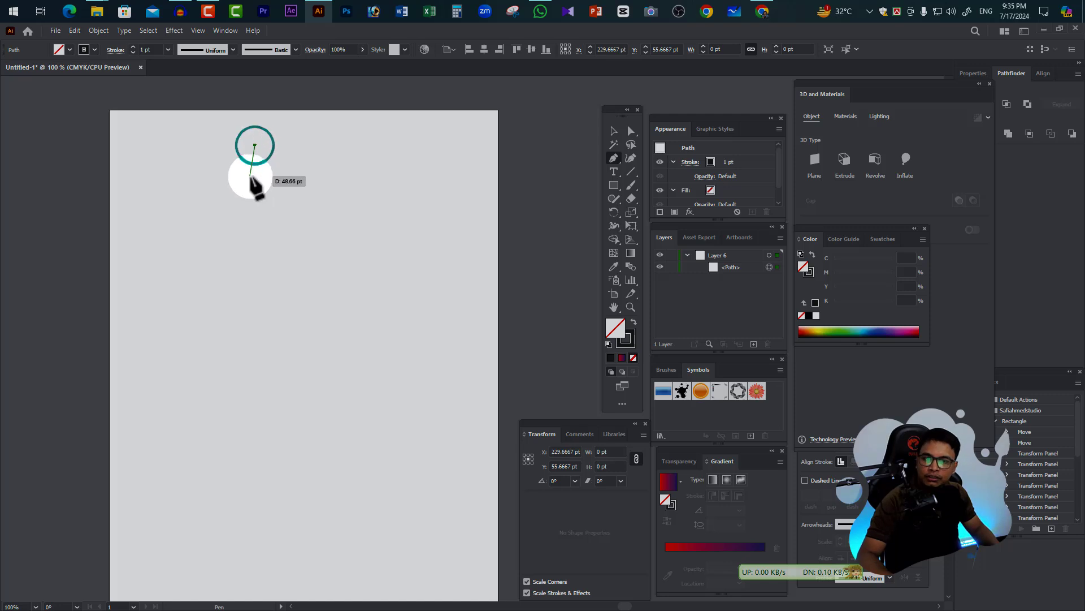
drag(255, 185, 321, 204)
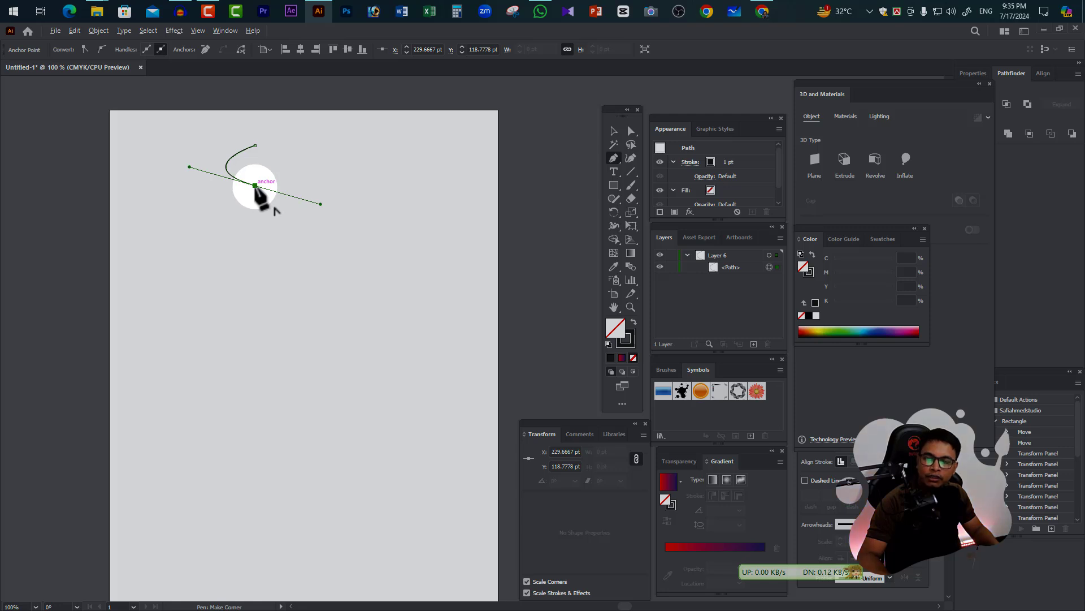
click(255, 185)
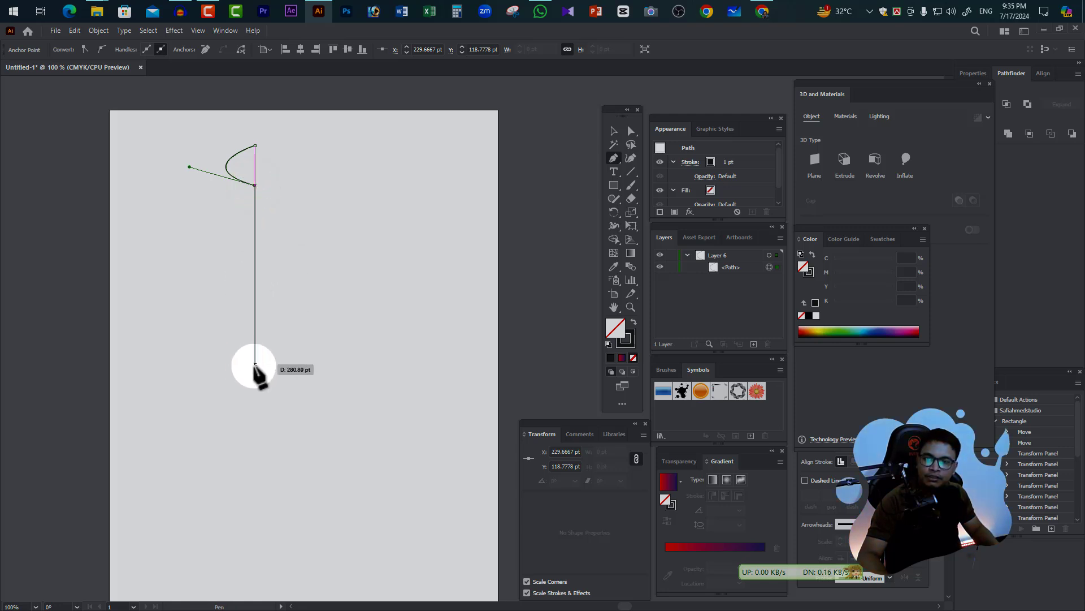
shift+click(253, 355)
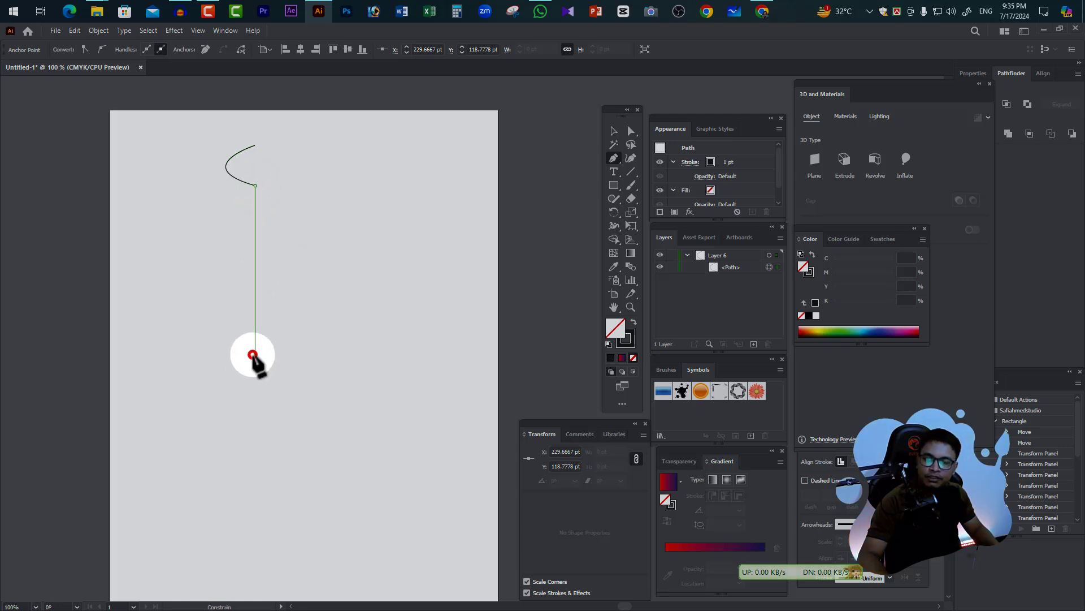
drag(255, 399, 354, 415)
click(256, 400)
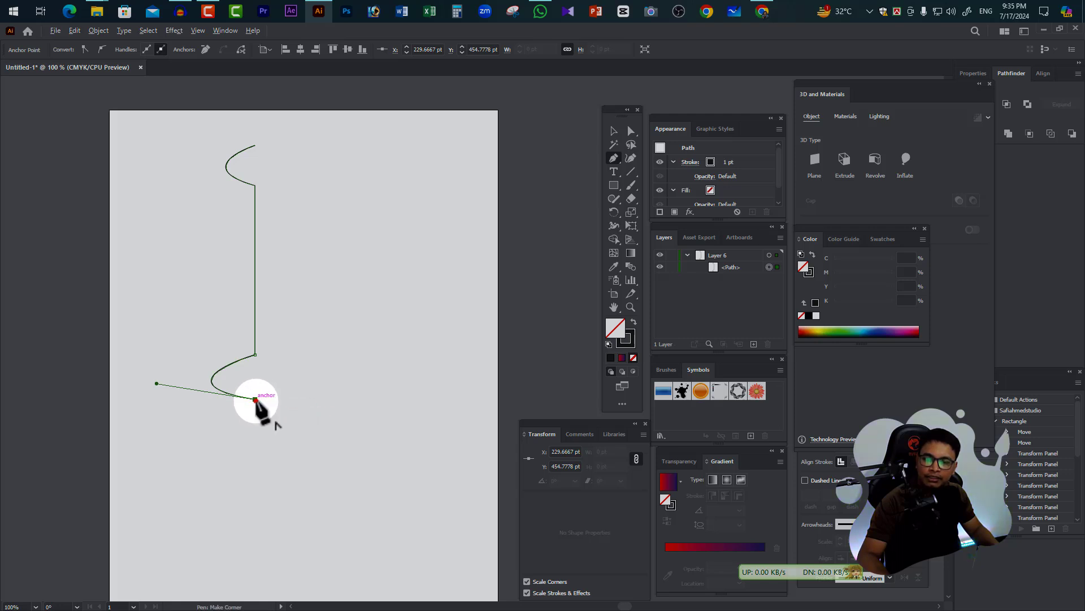
click(614, 131)
click(332, 222)
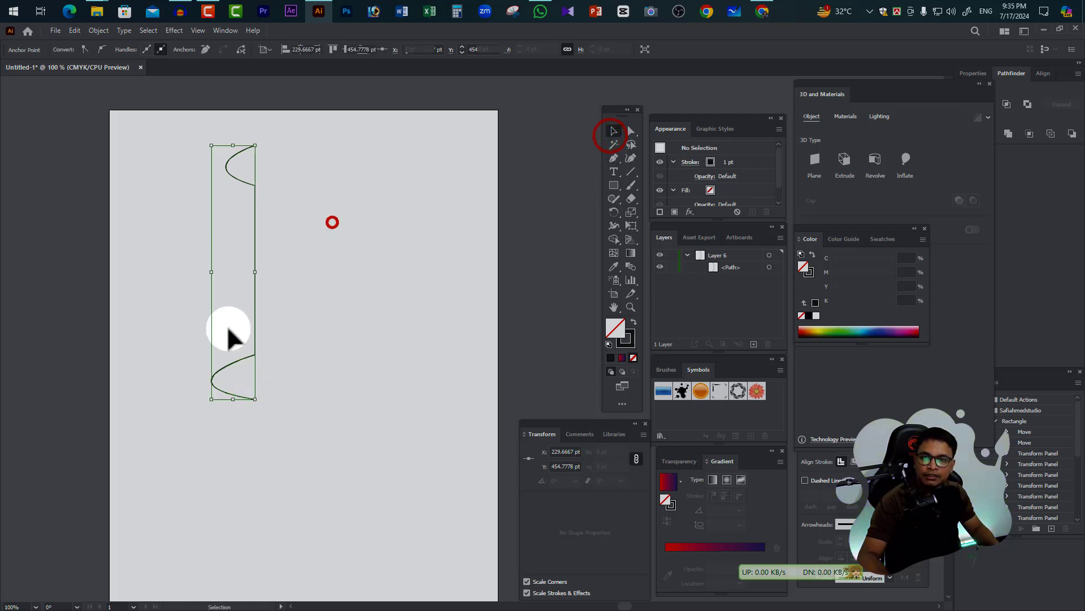
Step: Apply the Revolve 3D type to the drawn profile path and deselect it
drag(175, 145, 266, 375)
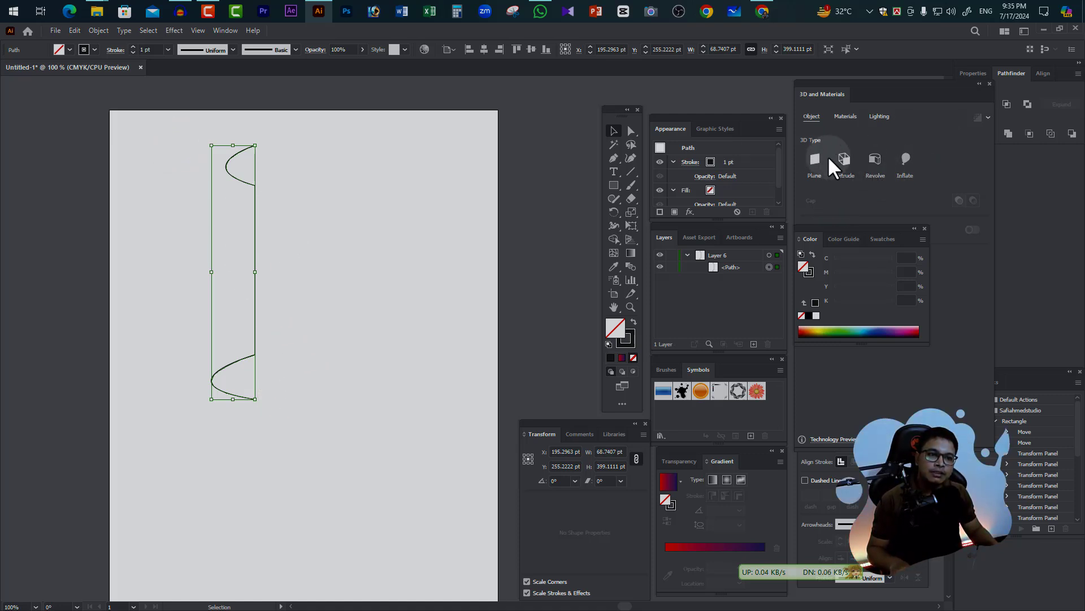
click(876, 160)
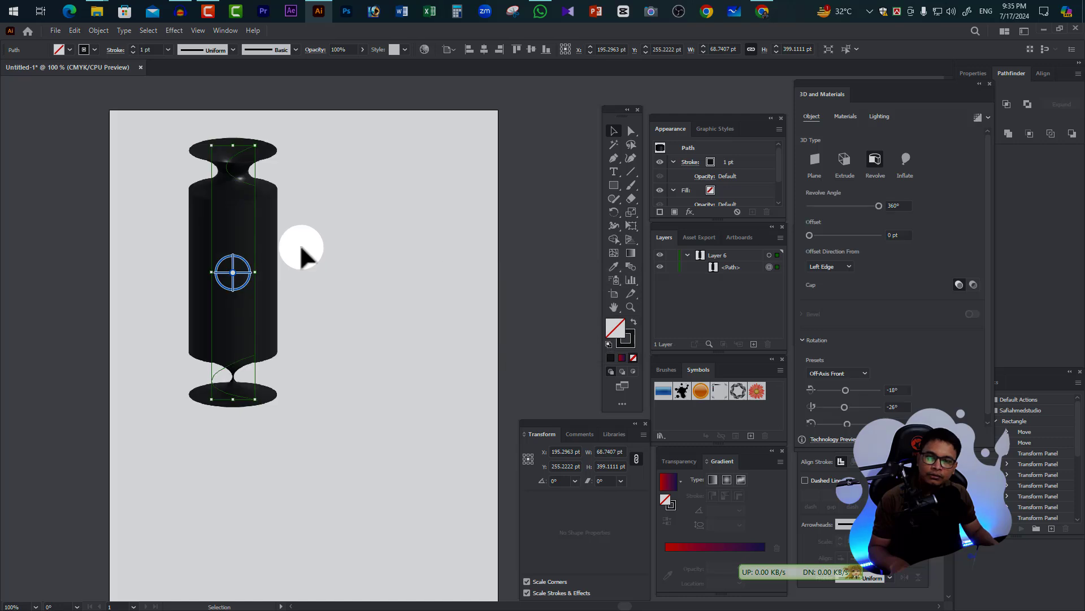
click(361, 225)
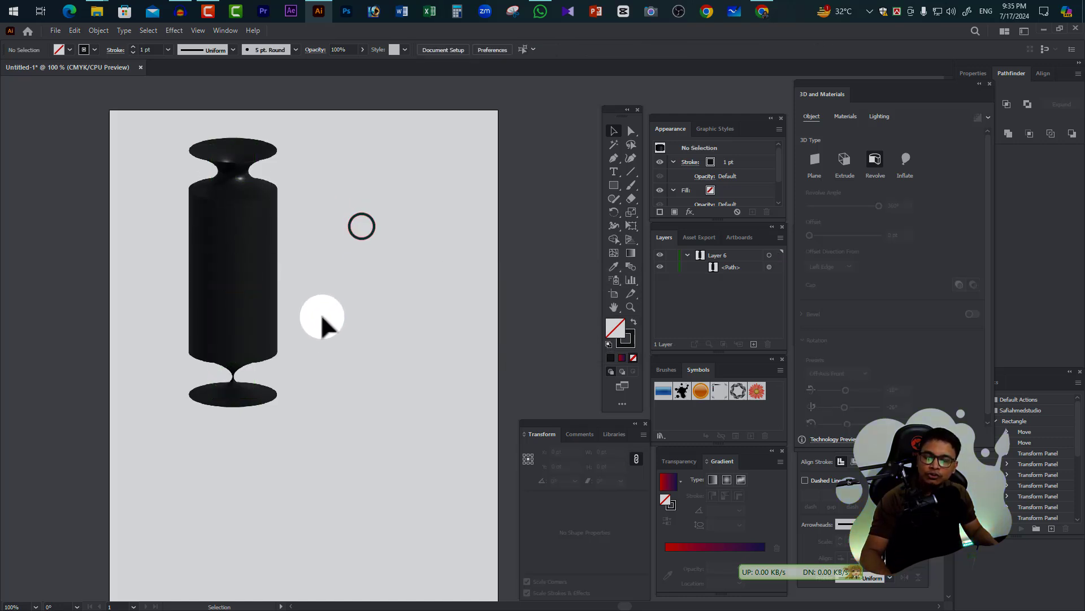
Step: Try the Inflate 3D type on the vase and return it to Revolve
ctrl+click(249, 305)
drag(466, 290, 203, 338)
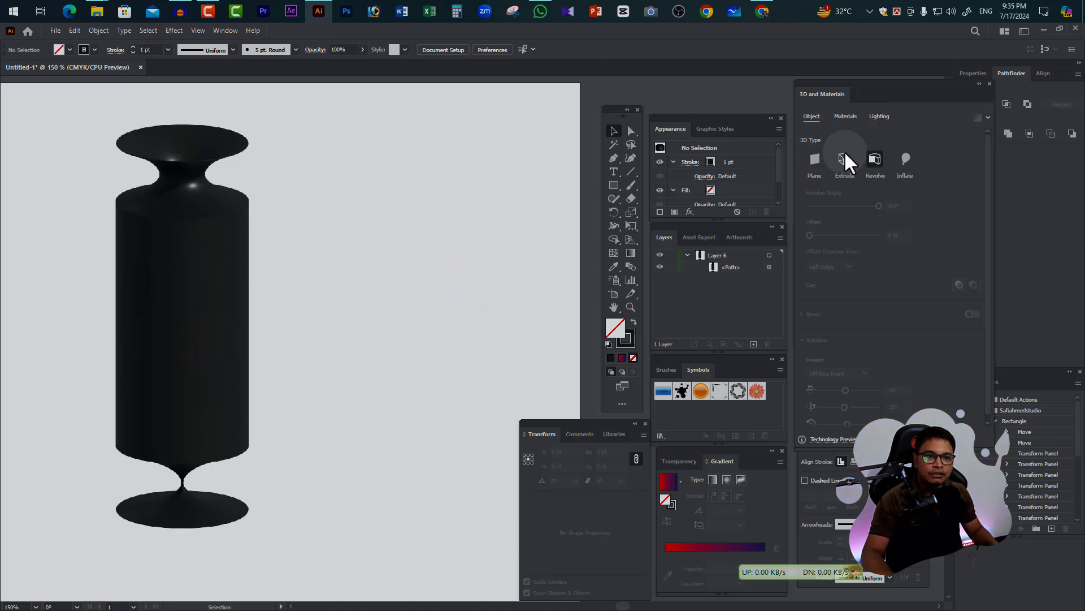
click(201, 316)
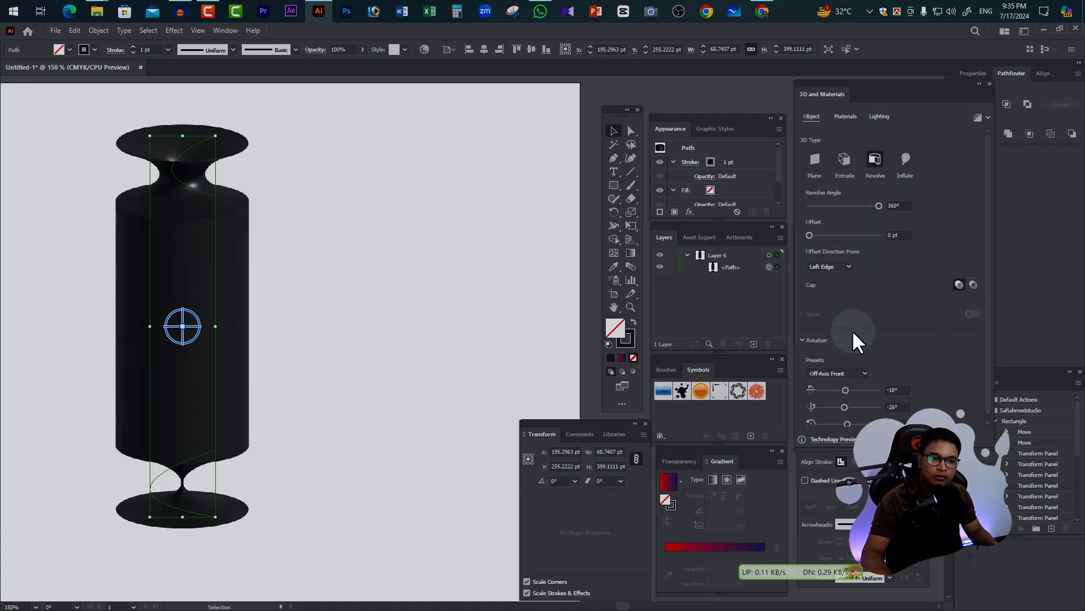
scroll(888, 315, down, 2)
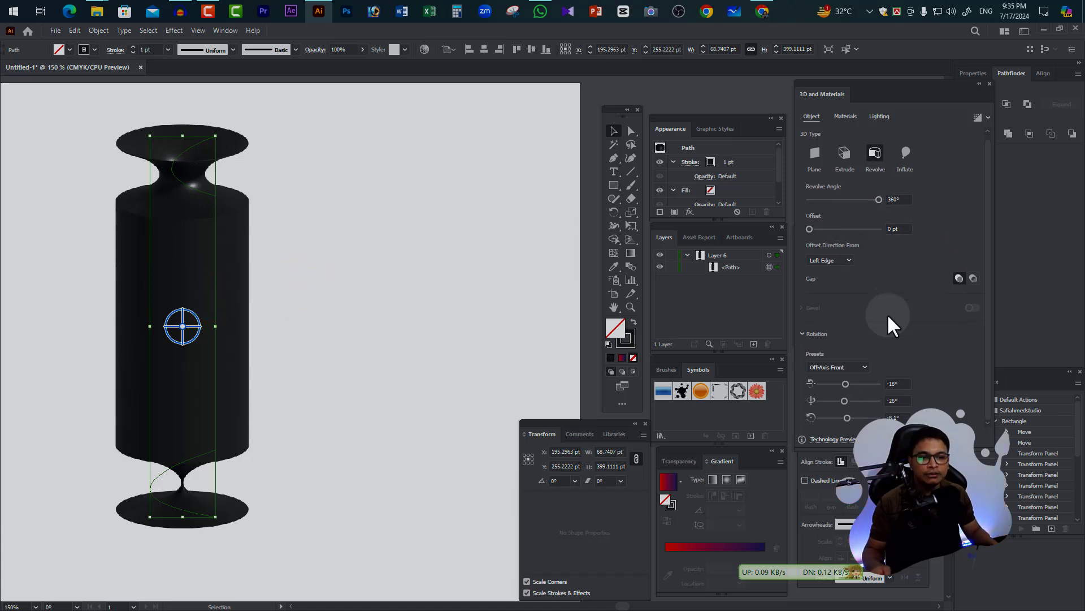
scroll(889, 295, up, 2)
click(905, 160)
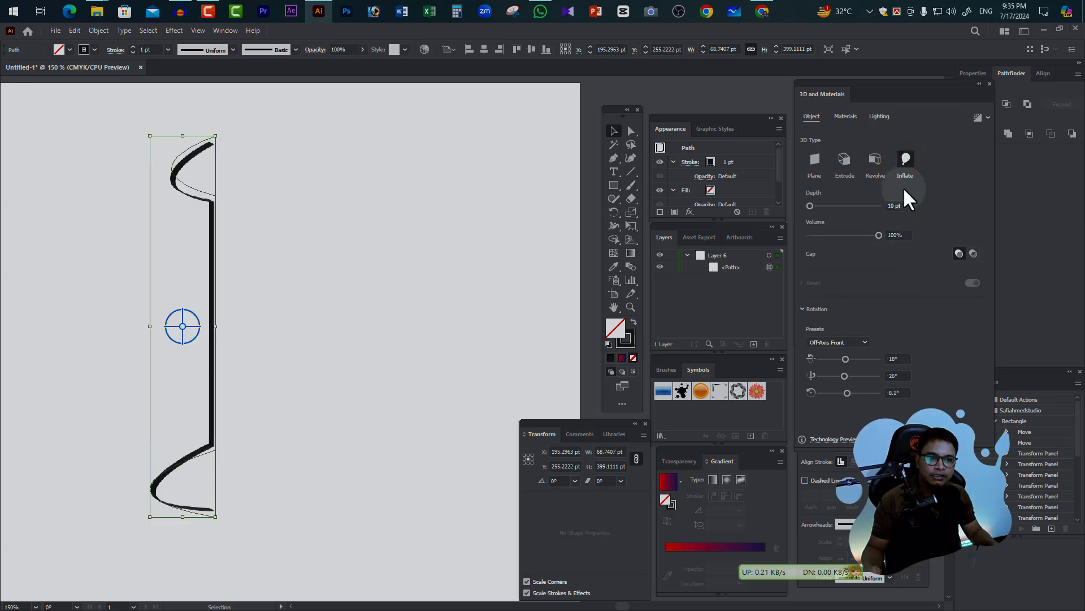
click(875, 160)
Step: Try the Canopy Diamond substance material on the vase and settle on the Spotted Concrete material
click(845, 115)
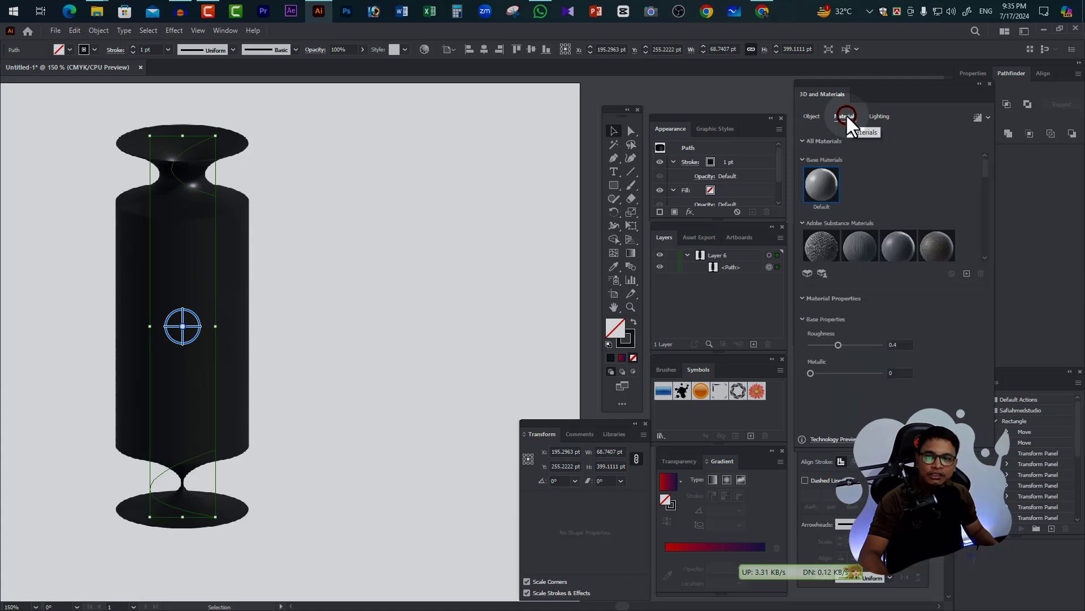
click(819, 248)
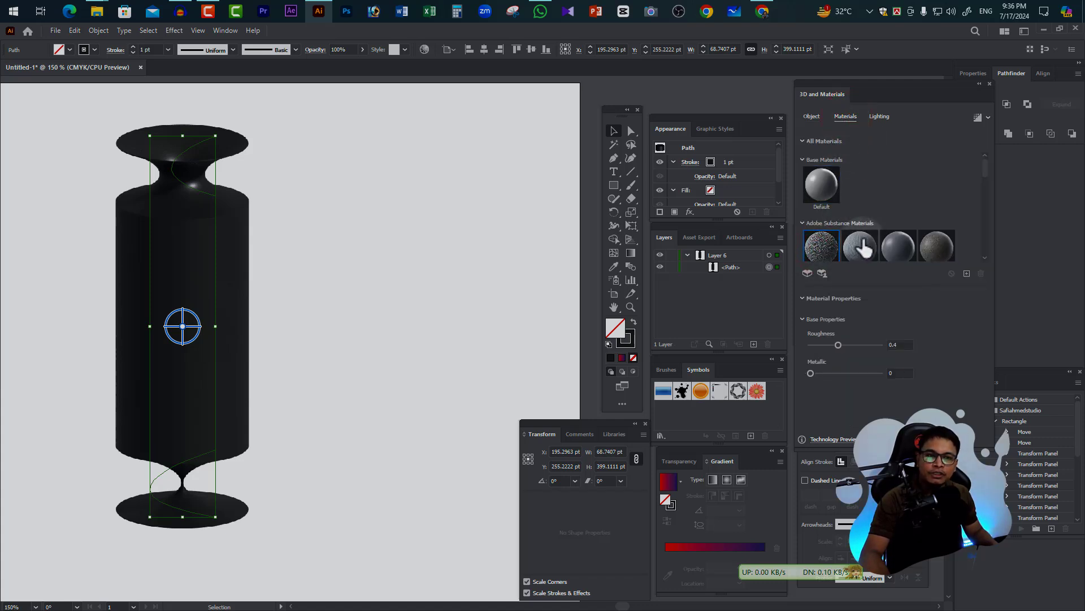
scroll(889, 237, down, 2)
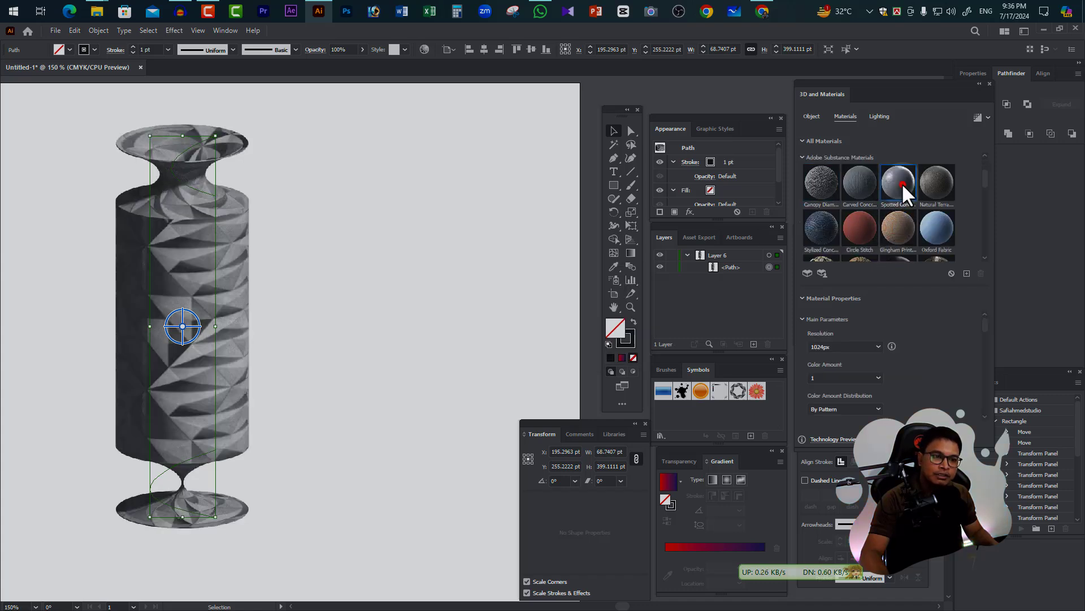
click(898, 185)
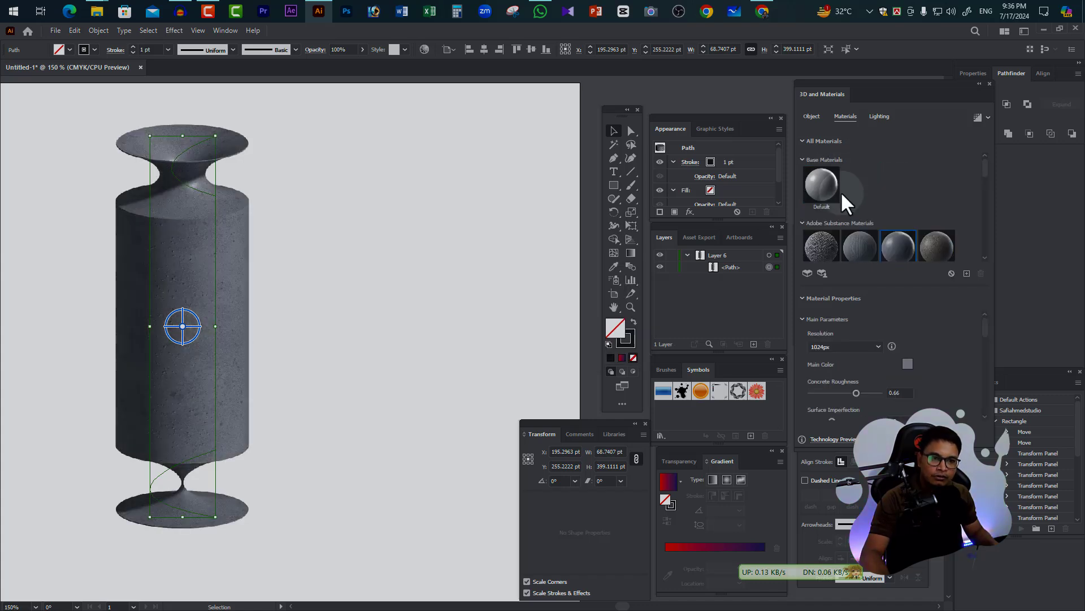
Step: Try the Top Left lighting preset on the vase and apply the Right preset instead
click(884, 115)
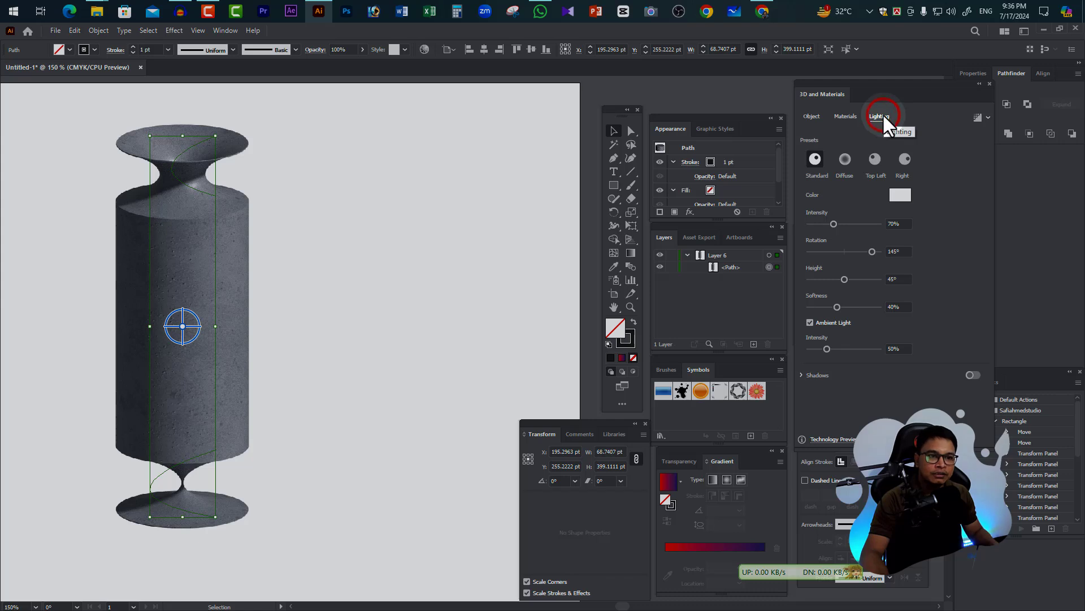
click(874, 159)
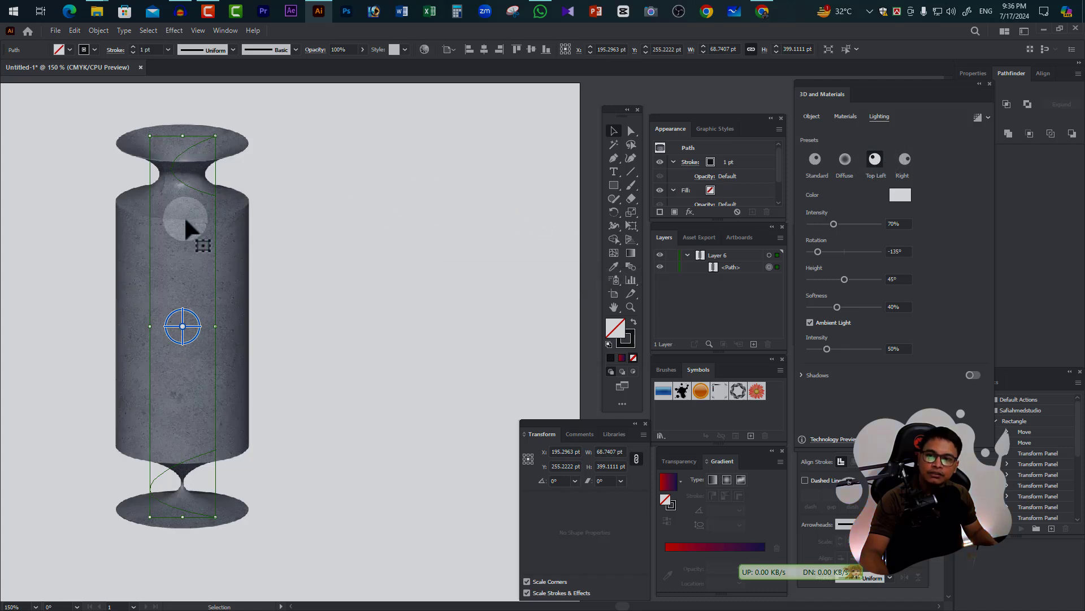
click(906, 159)
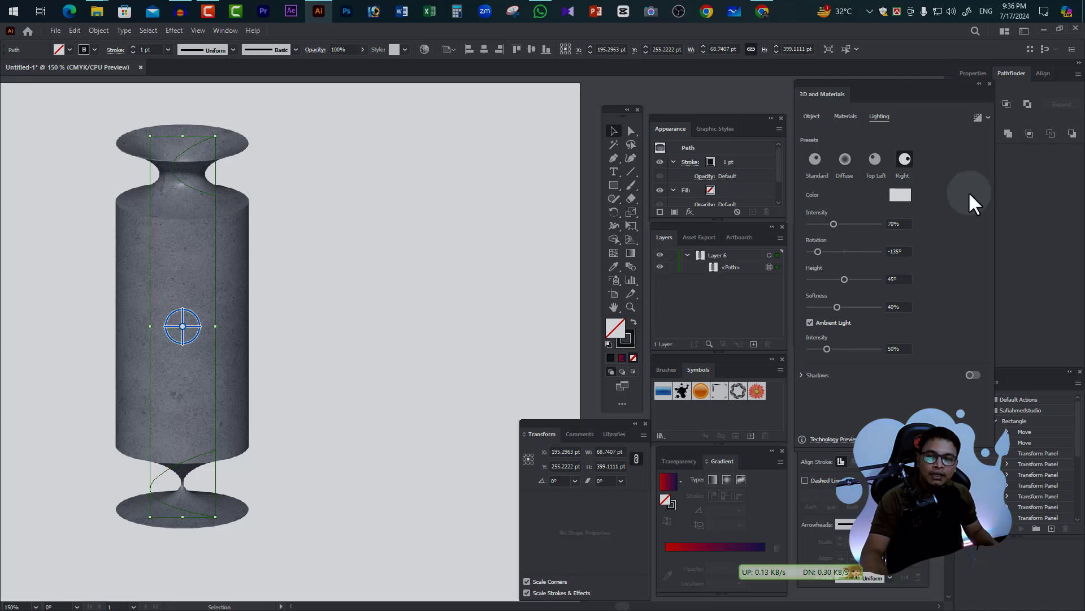
Step: Change the vase's light color to a deep, saturated orange
click(901, 197)
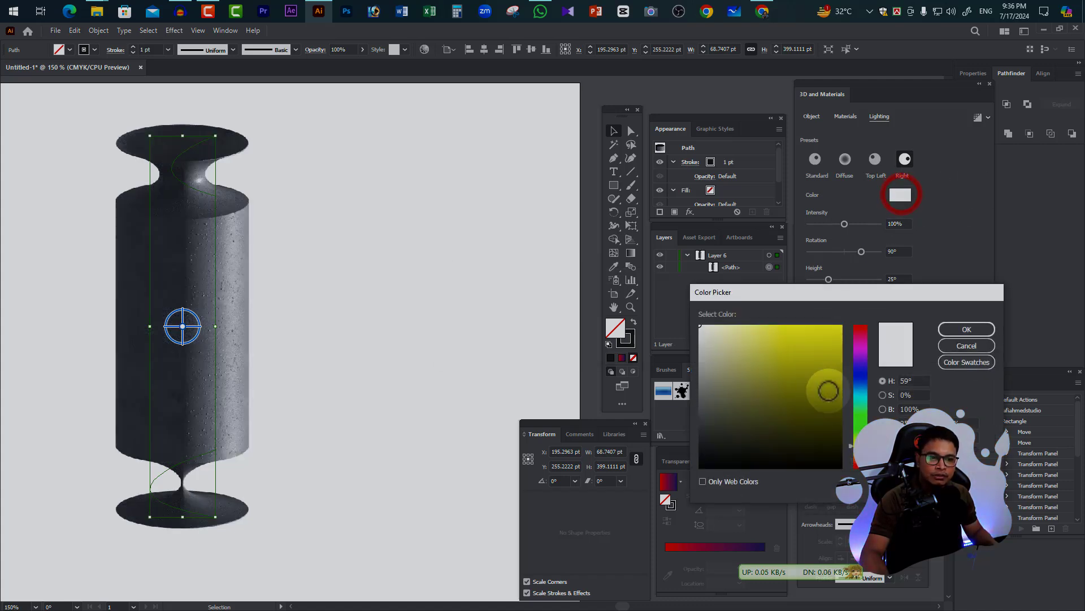
click(819, 347)
drag(852, 445, 852, 455)
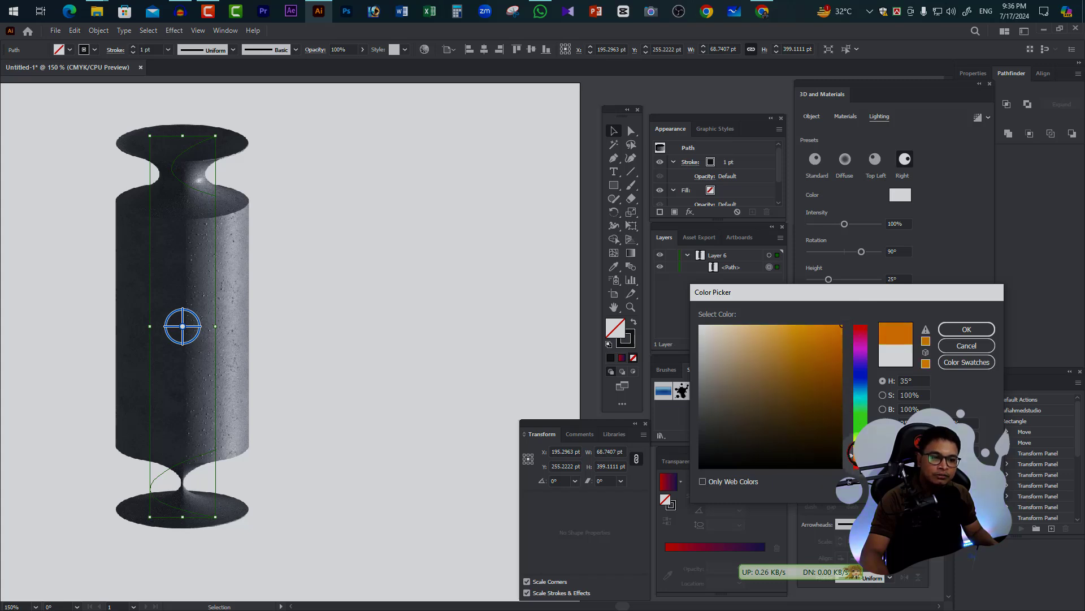
drag(838, 362, 842, 339)
click(978, 329)
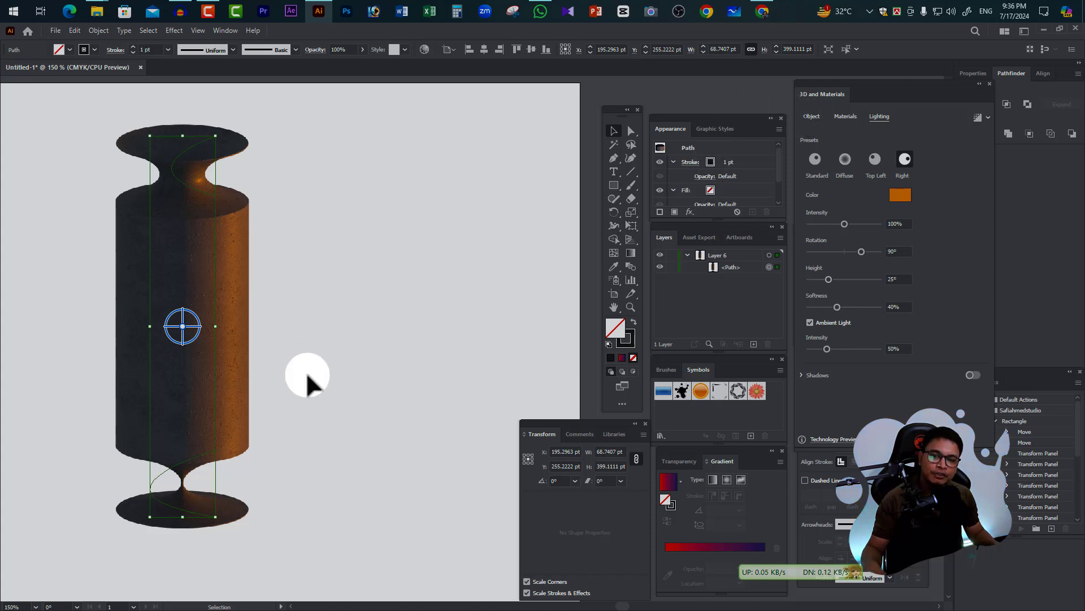
Step: Move the vase to the upper-left part of the artboard, at about X 96 pt, Y 248 pt
key(ctrl+alt+space)
ctrl+alt+click(264, 363)
ctrl+alt+click(265, 364)
drag(345, 379, 1, 358)
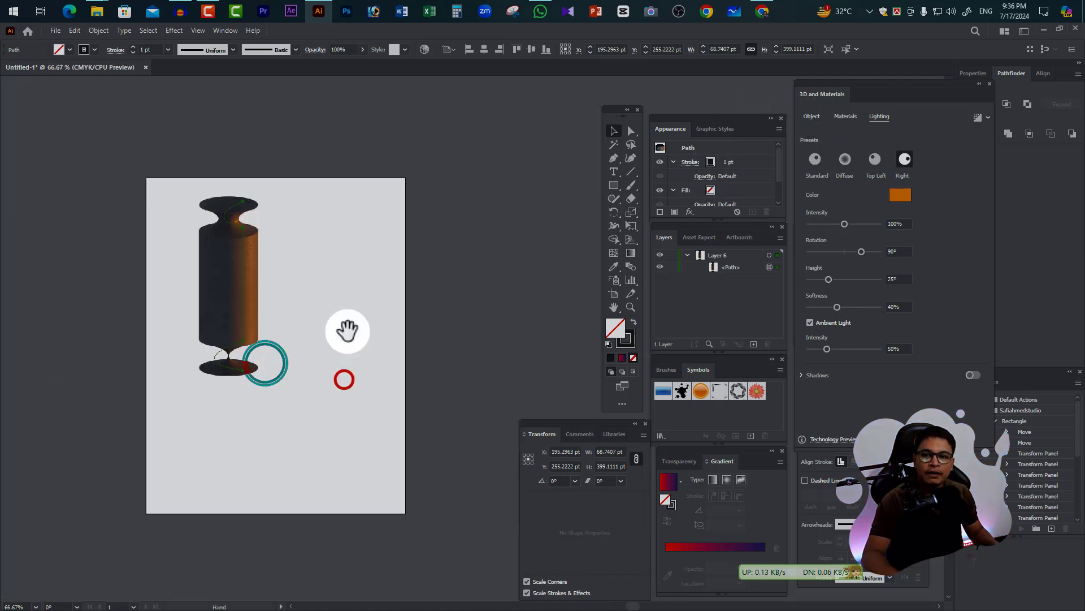
drag(347, 331, 338, 283)
ctrl+click(338, 283)
drag(427, 271, 338, 276)
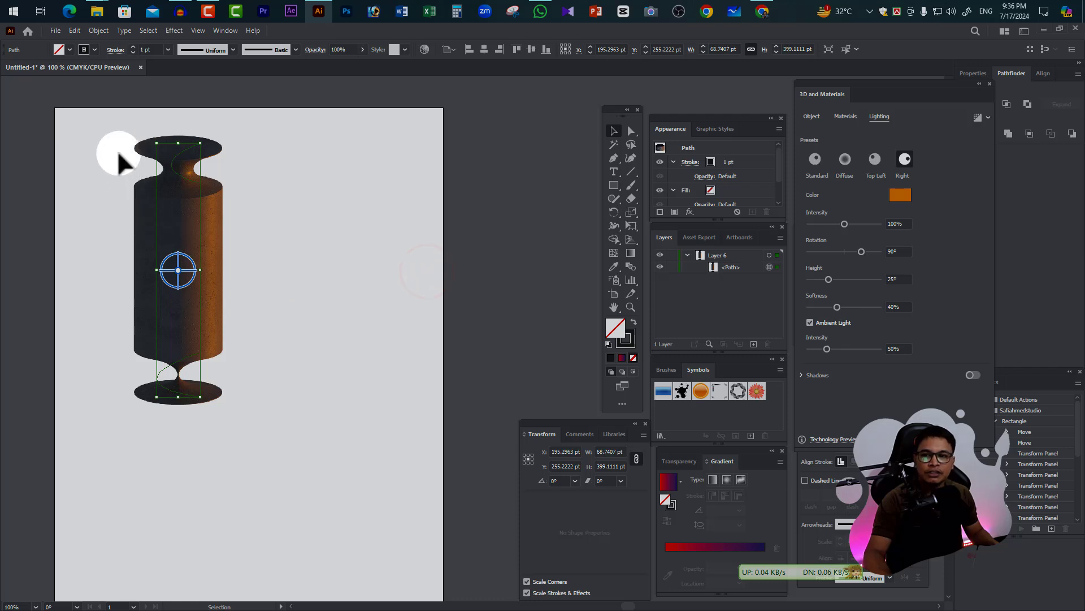
drag(204, 244, 134, 240)
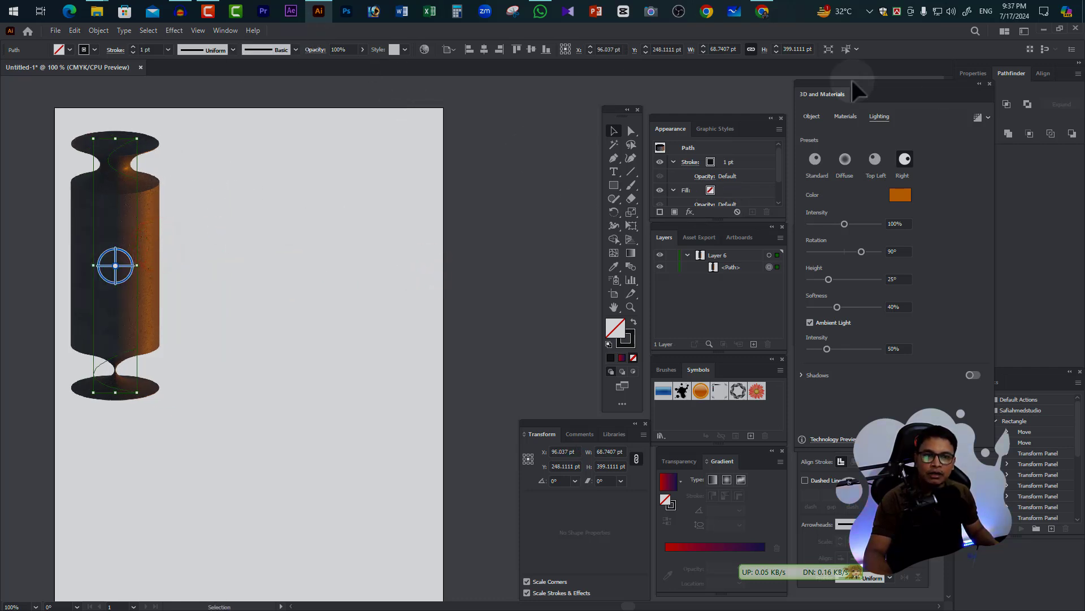
Step: Draw an open curved profile with the Pen tool beside the vase, about 150 pt wide and 309 pt high
click(811, 117)
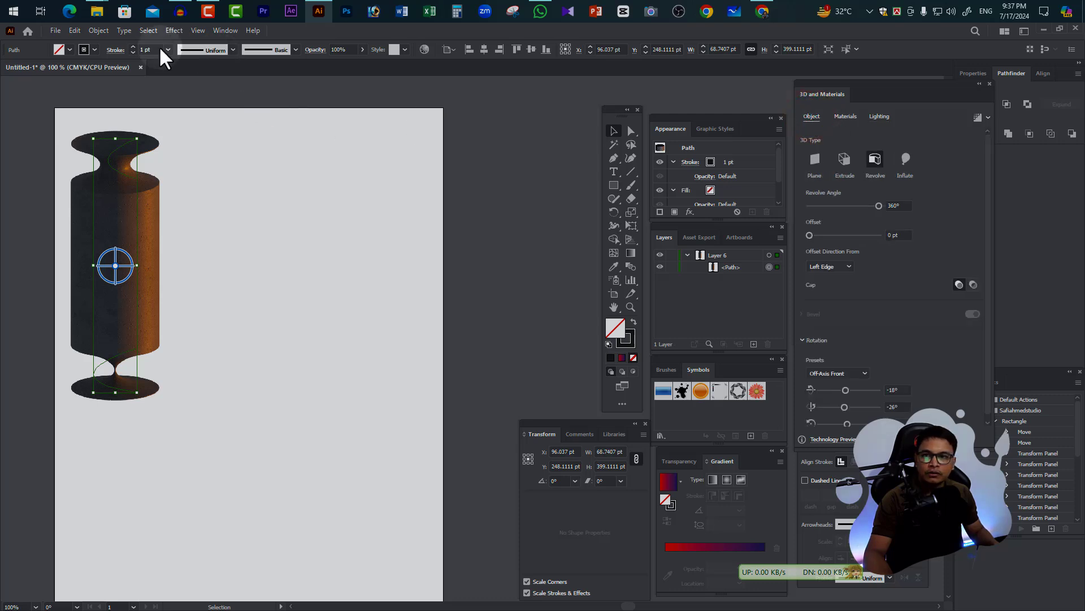
click(614, 159)
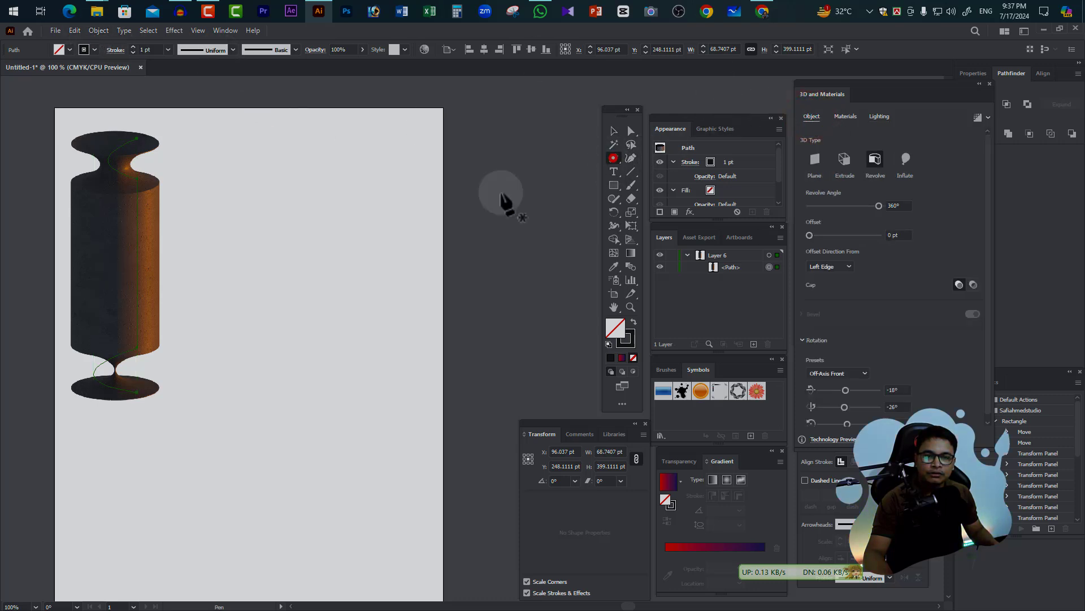
click(360, 160)
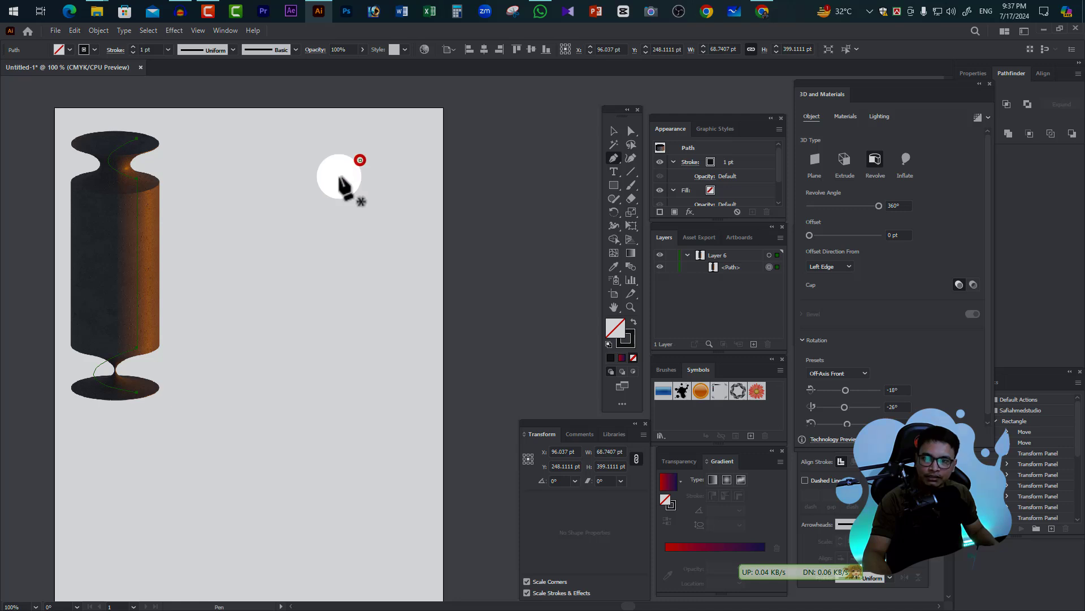
click(295, 332)
key(ctrl+z)
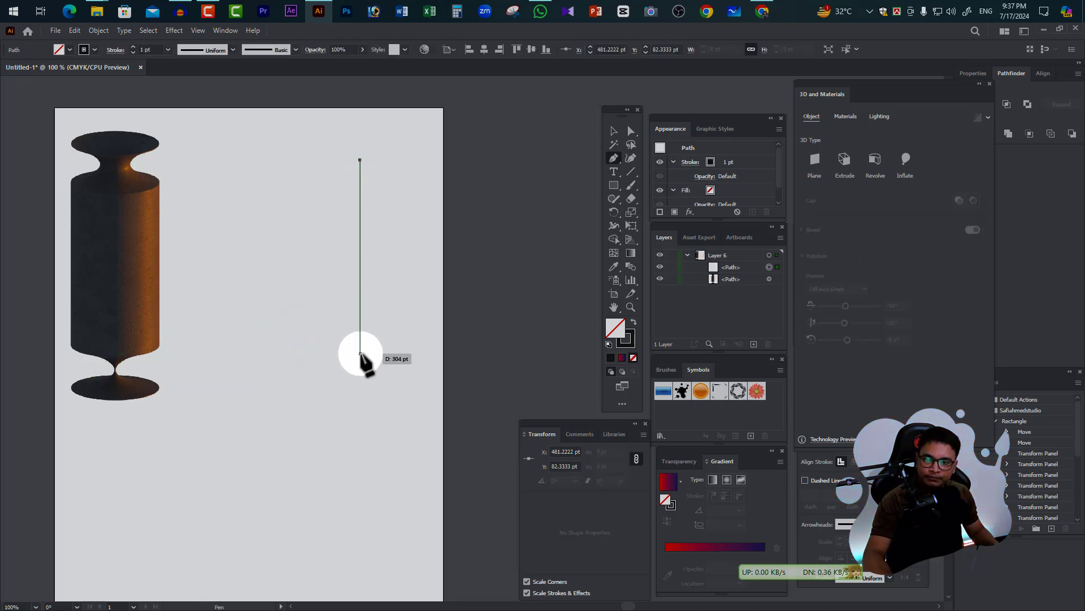
drag(355, 350, 562, 299)
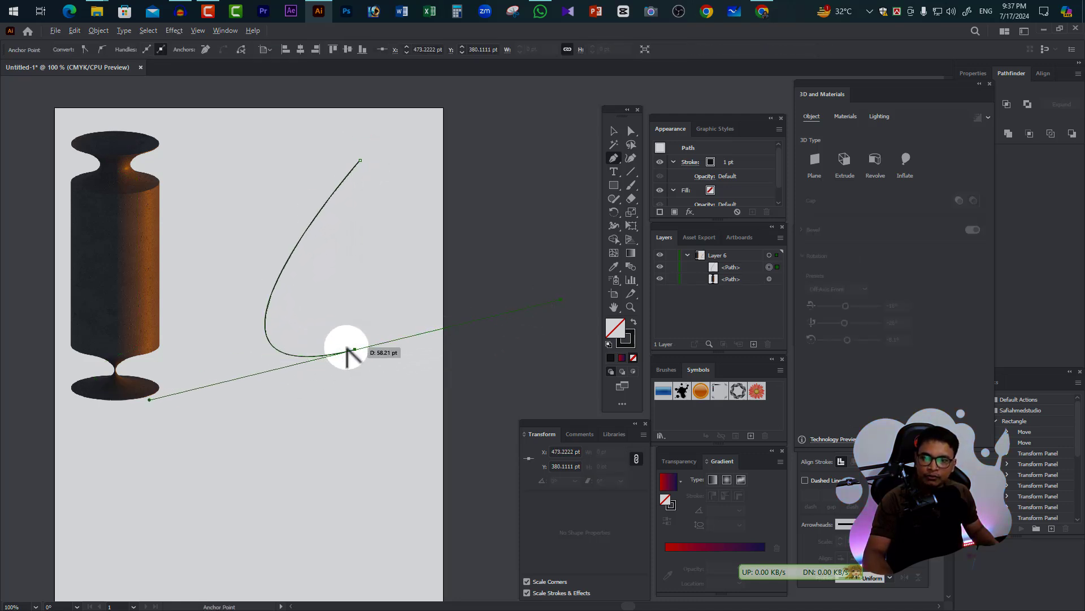
click(355, 351)
click(615, 132)
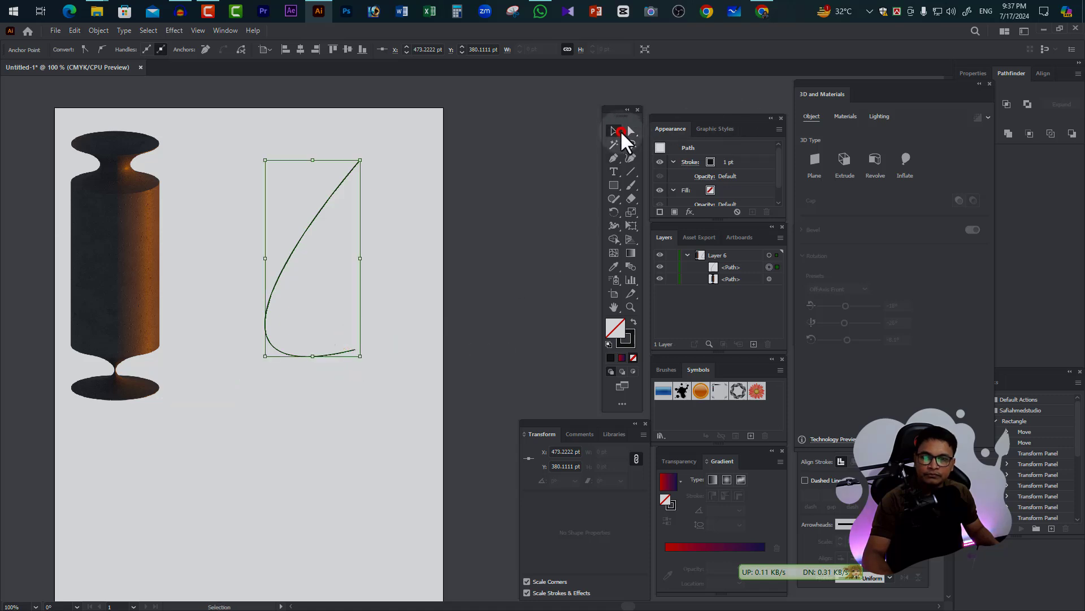
Step: Apply a 3D and Materials effect to the curved profile and set its 3D type to Revolve
click(415, 206)
drag(294, 191, 412, 385)
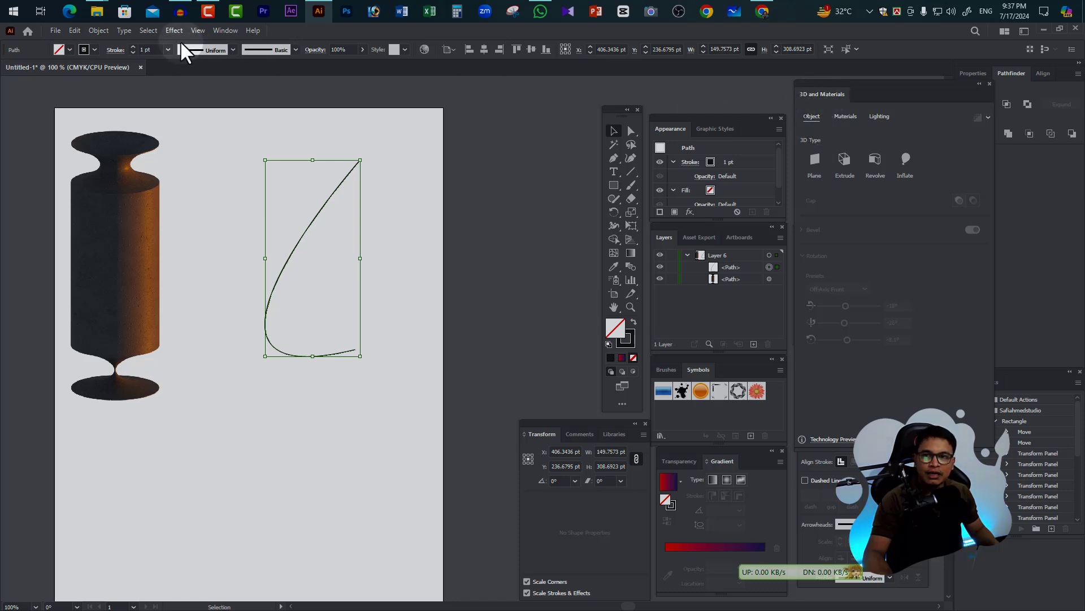
click(170, 30)
mouse_move(210, 95)
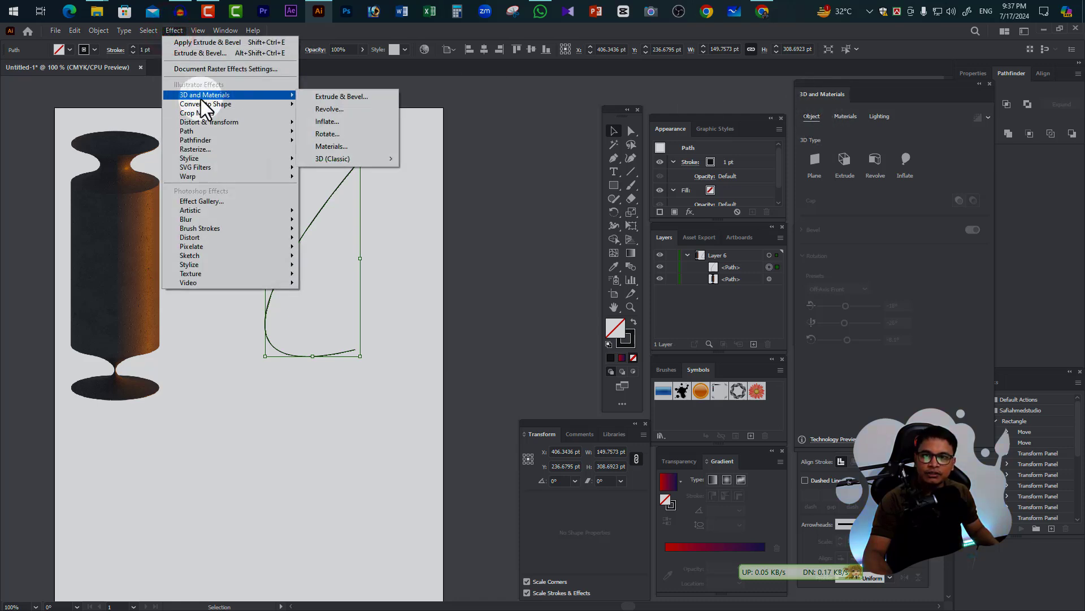
click(345, 99)
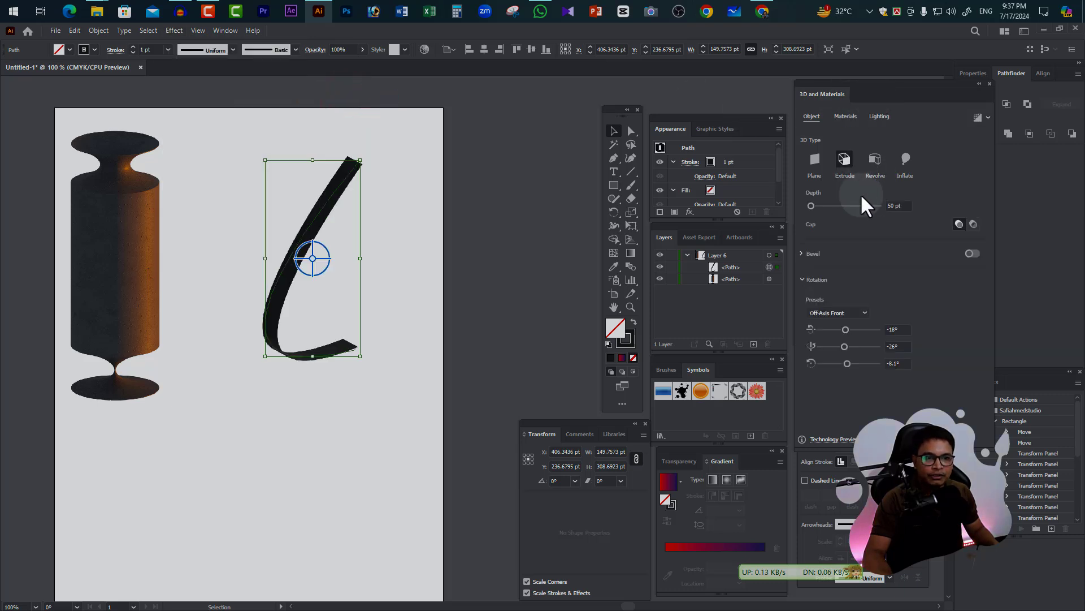
click(875, 164)
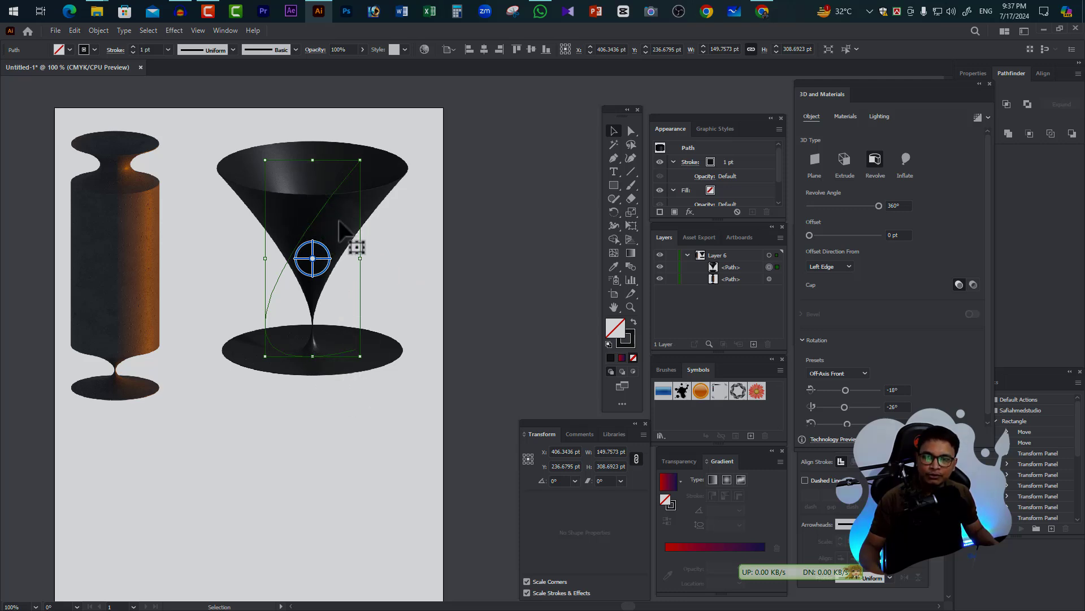
Step: Shift the revolved goblet slightly right to about X 418 pt and apply the Painted Wood material to it
drag(340, 214, 346, 213)
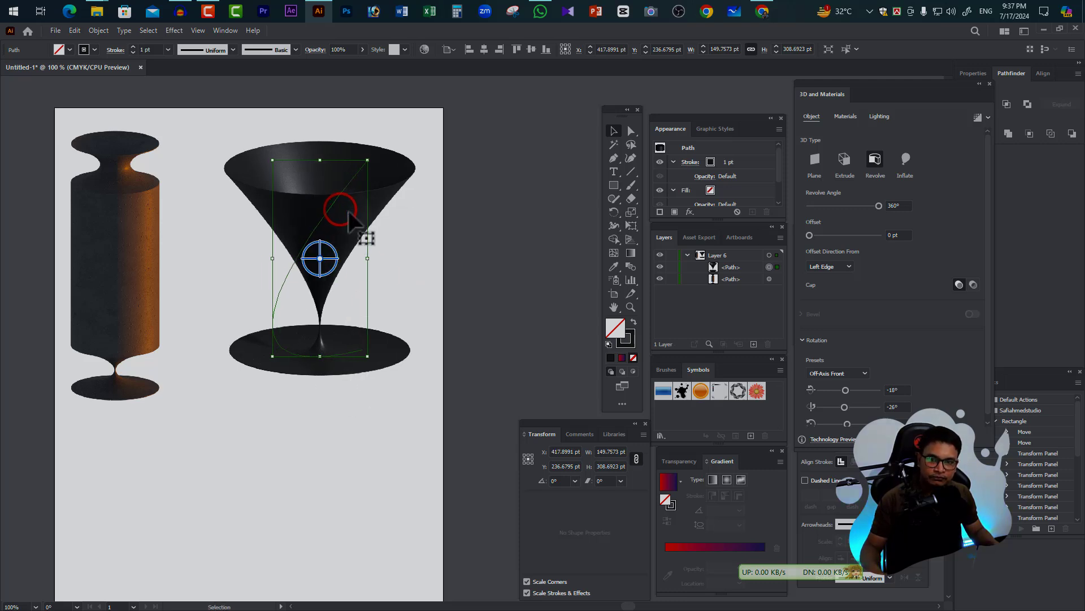
click(848, 116)
drag(984, 208, 991, 248)
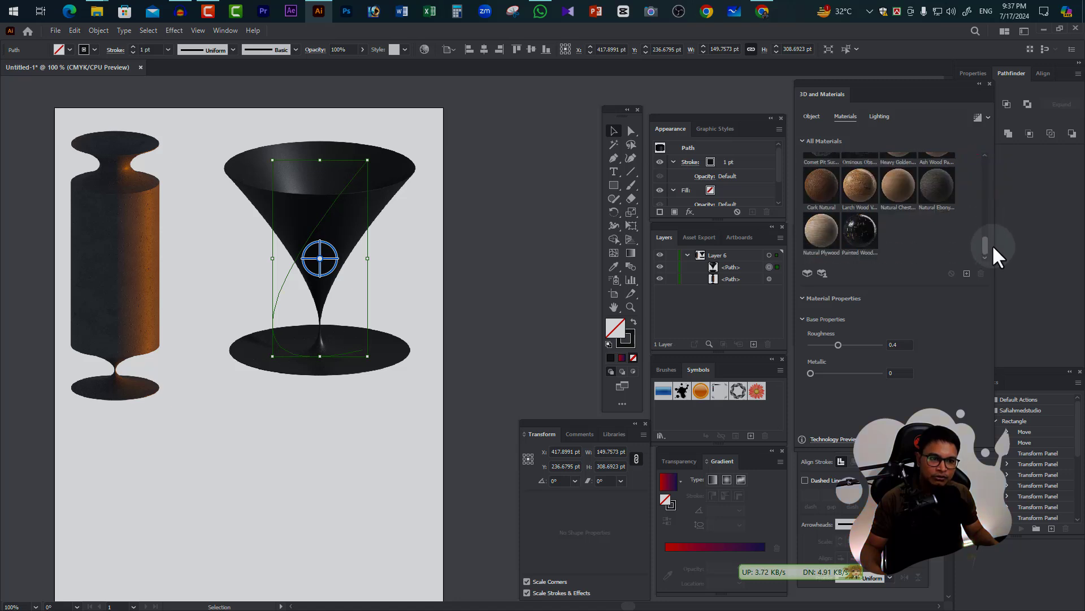
click(860, 231)
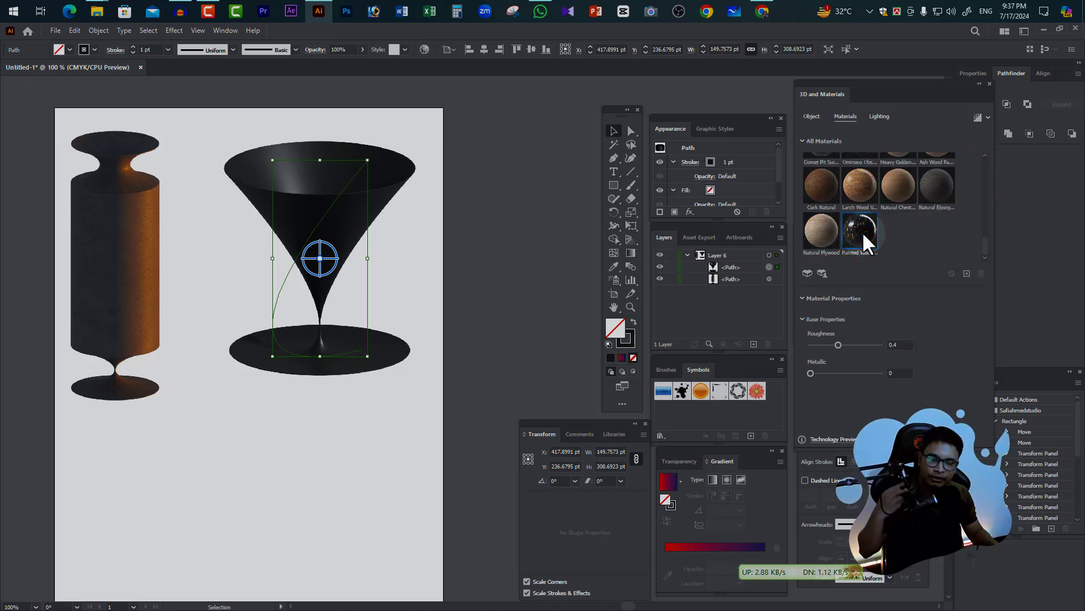
click(445, 221)
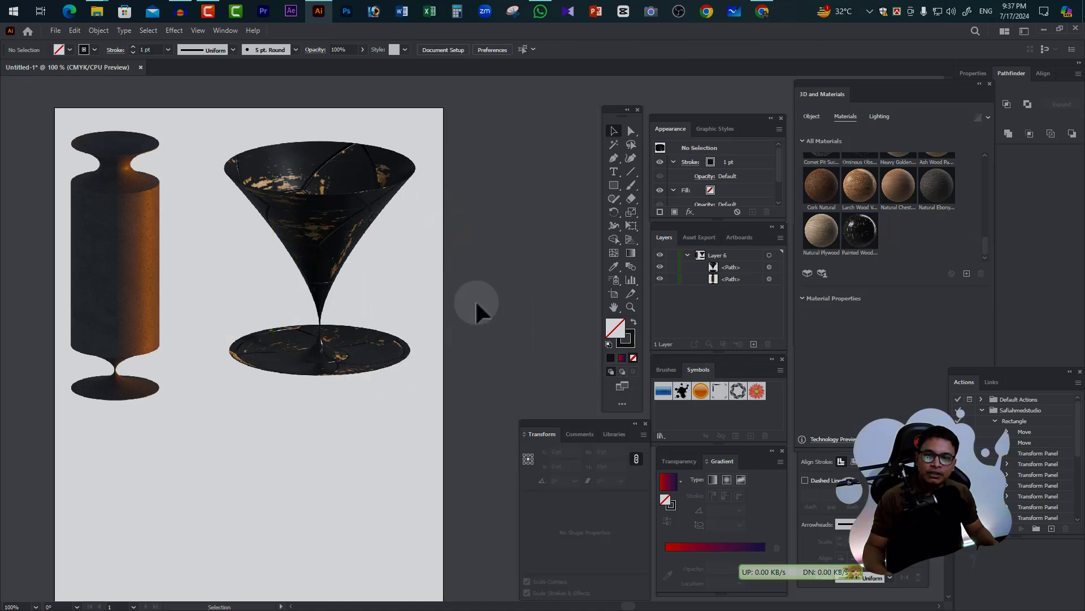
Step: Try to apply the Right lighting preset without an object selected
click(878, 116)
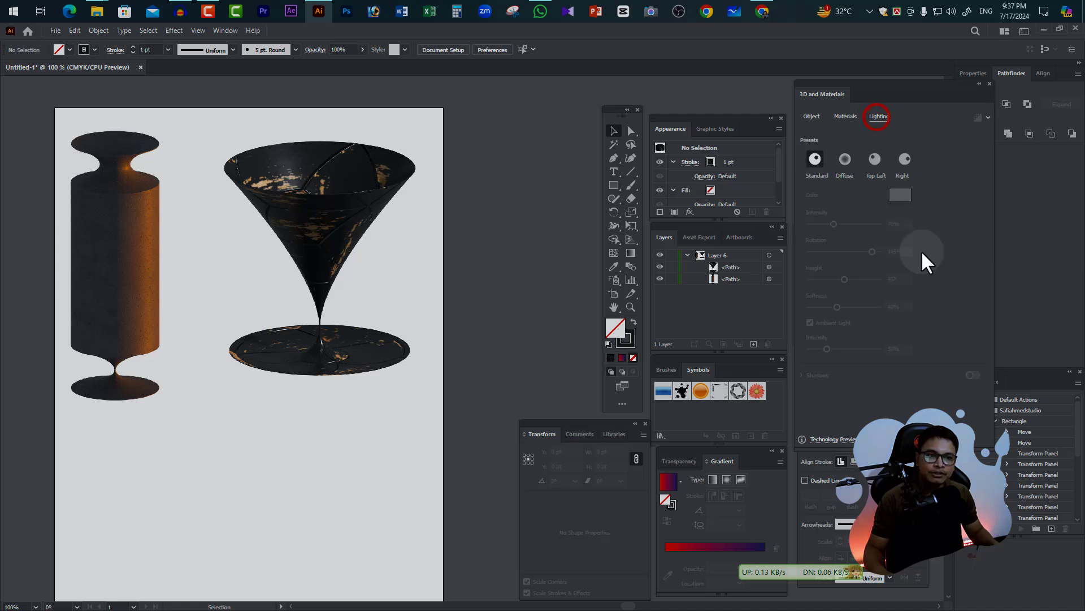
click(903, 162)
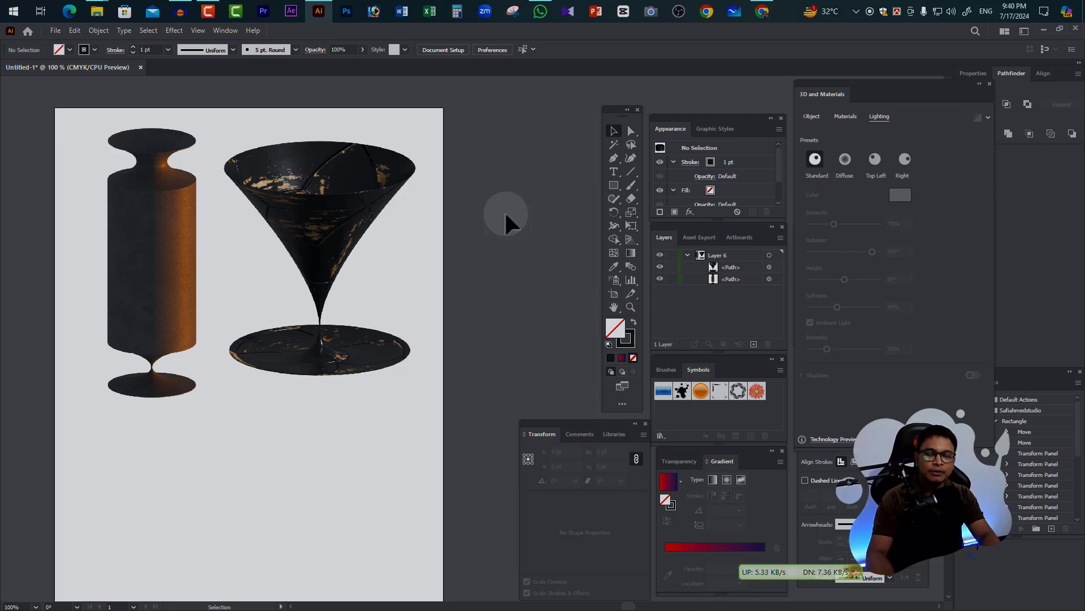
Step: Examine the goblet's and vase's underlying profile paths in Outline view, and return to the rendered preview
drag(443, 380, 342, 198)
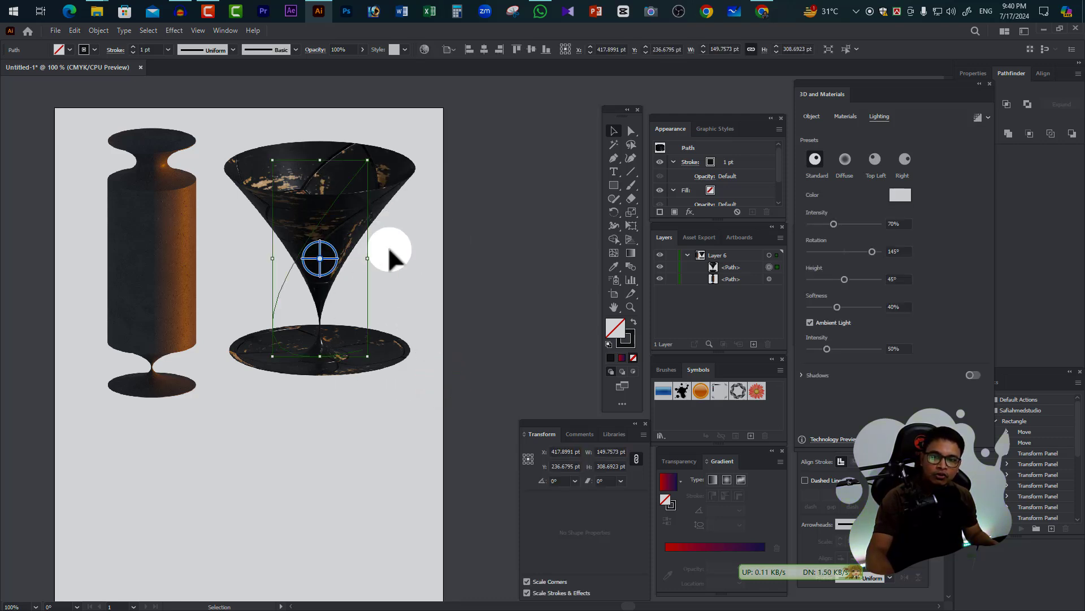
key(ctrl+y)
key(v)
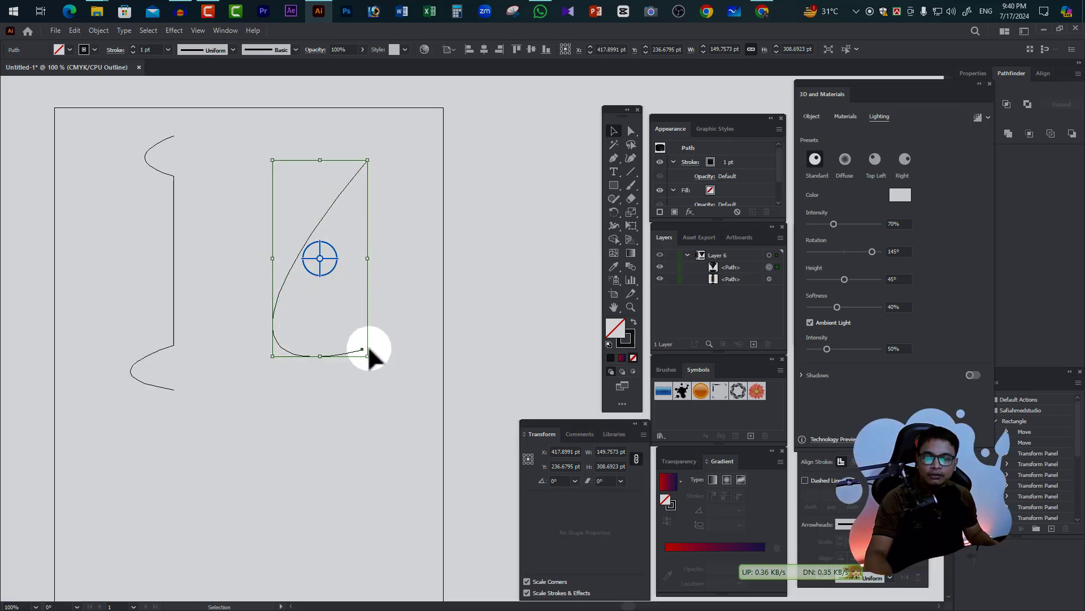
click(470, 249)
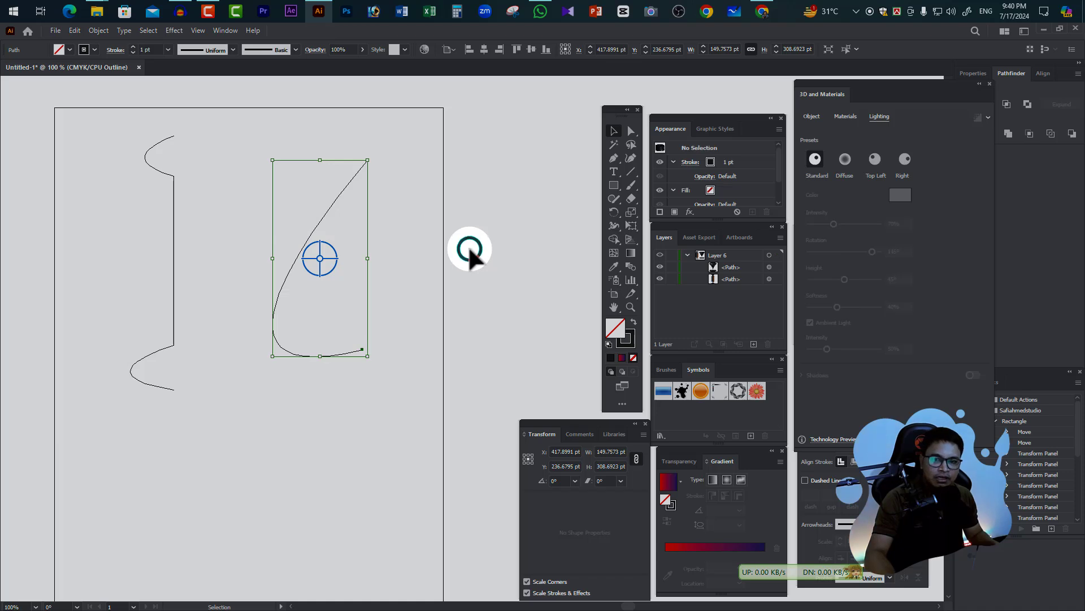
key(ctrl+y)
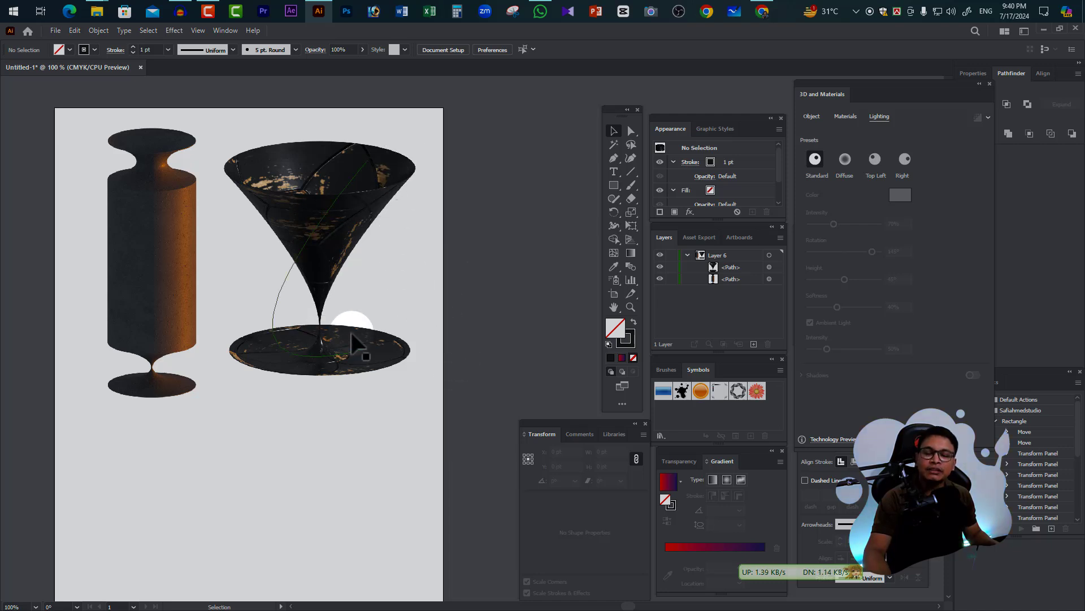
Step: Expand the appearance of both the vase and the goblet
drag(451, 404, 93, 171)
click(99, 30)
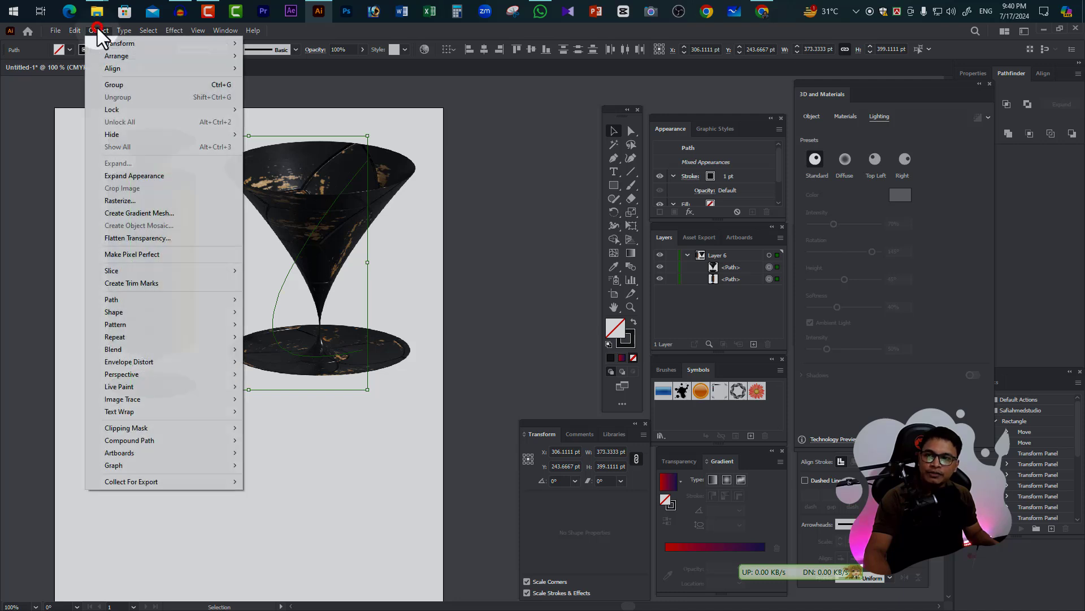
click(121, 177)
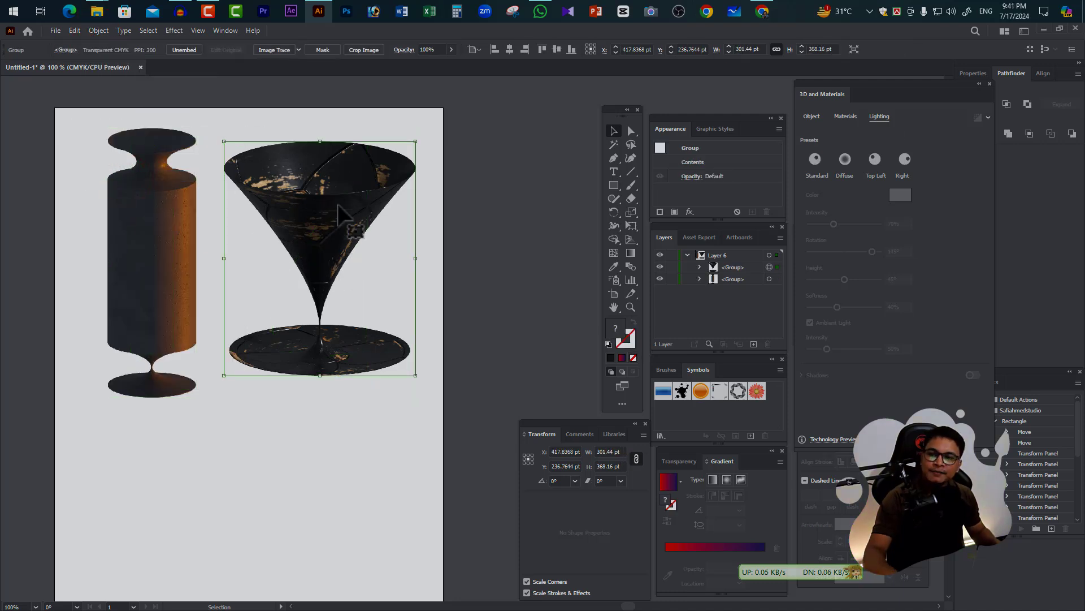
click(310, 310)
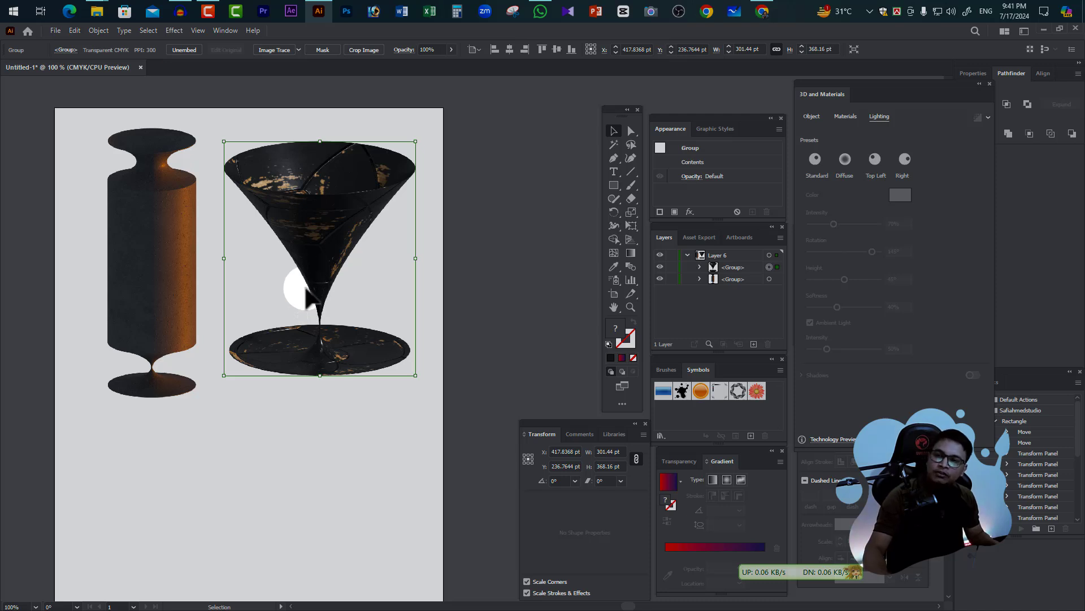
drag(375, 419, 161, 271)
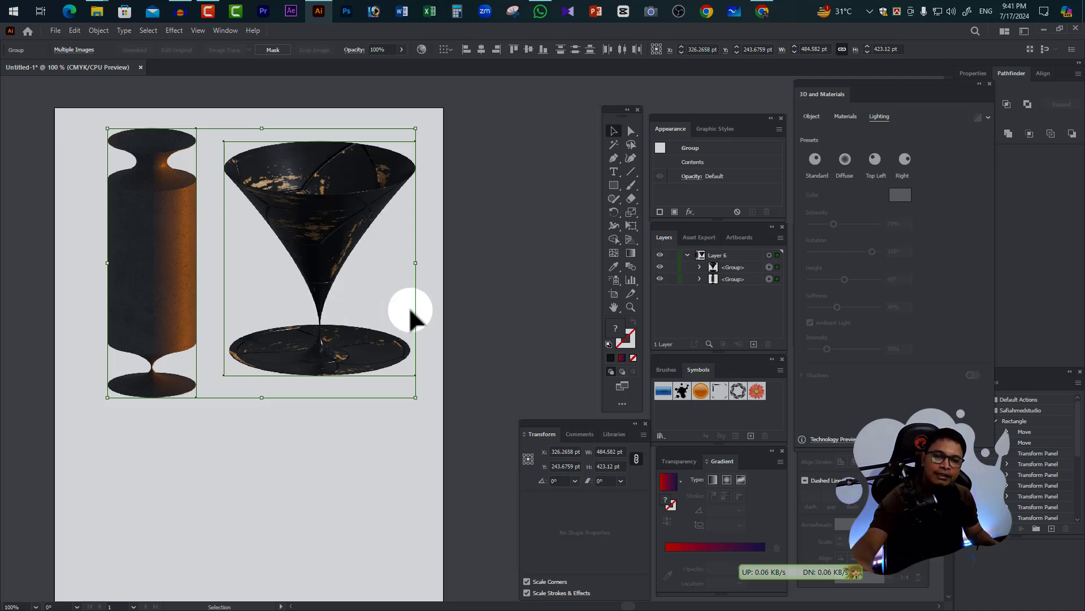
click(489, 181)
Step: Examine the expanded goblet in Outline view and return to the rendered preview
click(307, 202)
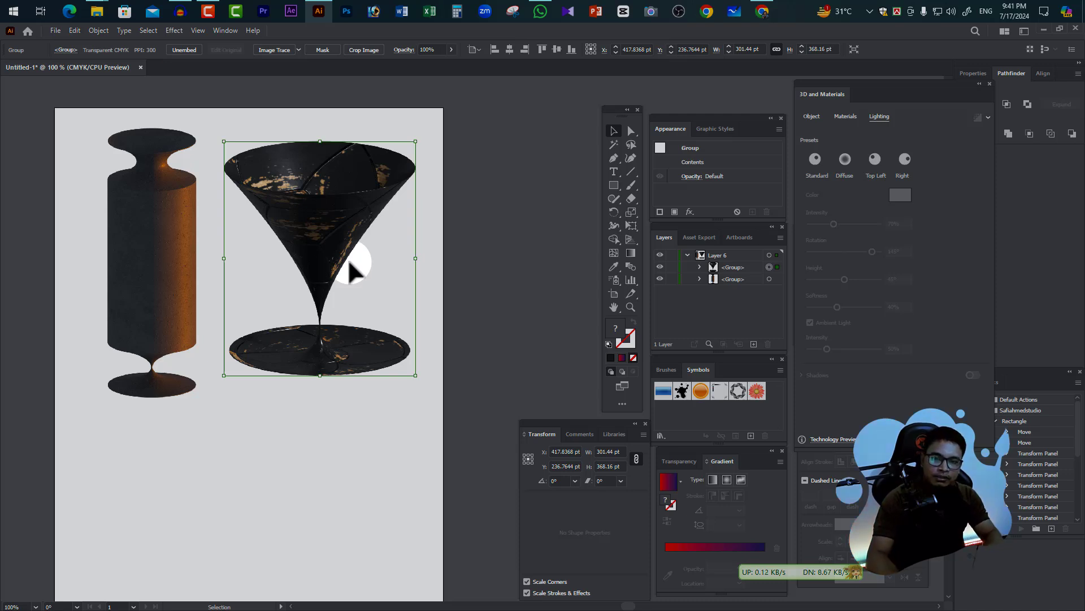
key(ctrl+y)
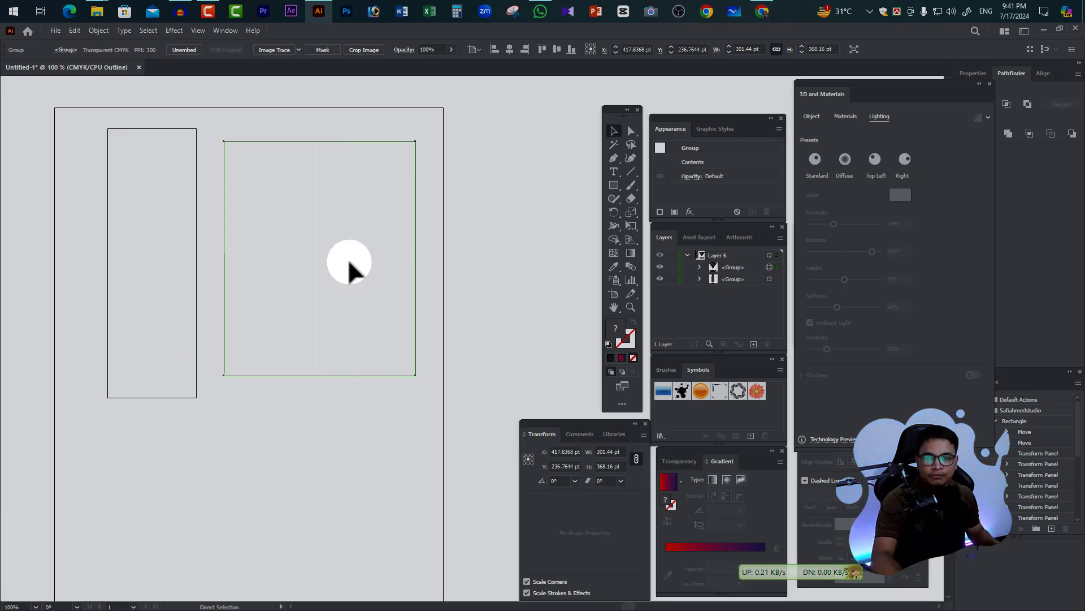
key(ctrl+y)
click(573, 192)
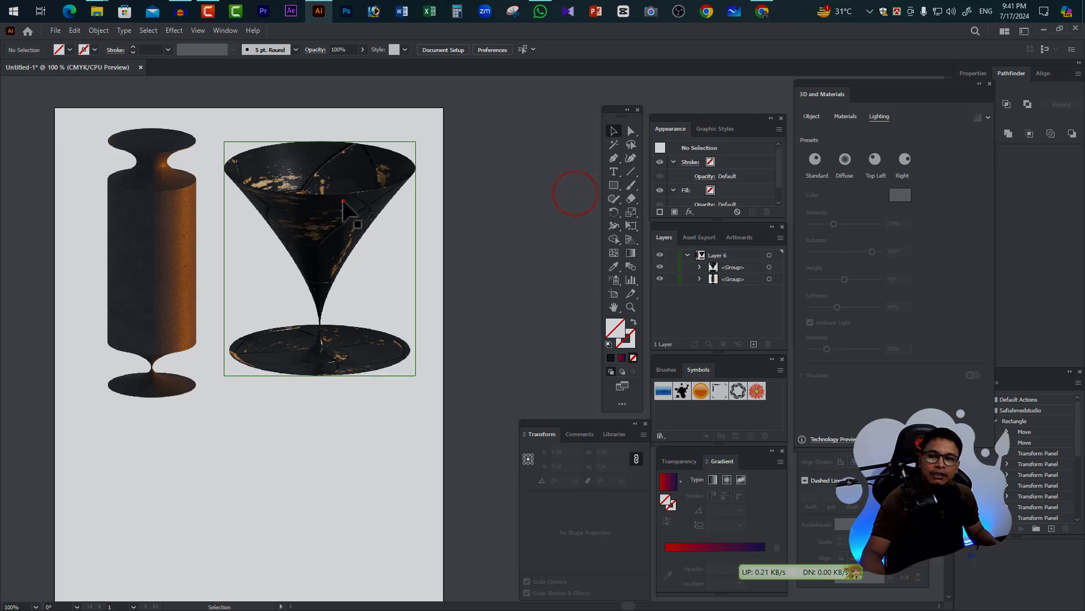
Step: Trace the goblet image with the High Fidelity Photo preset of Image Trace
click(343, 202)
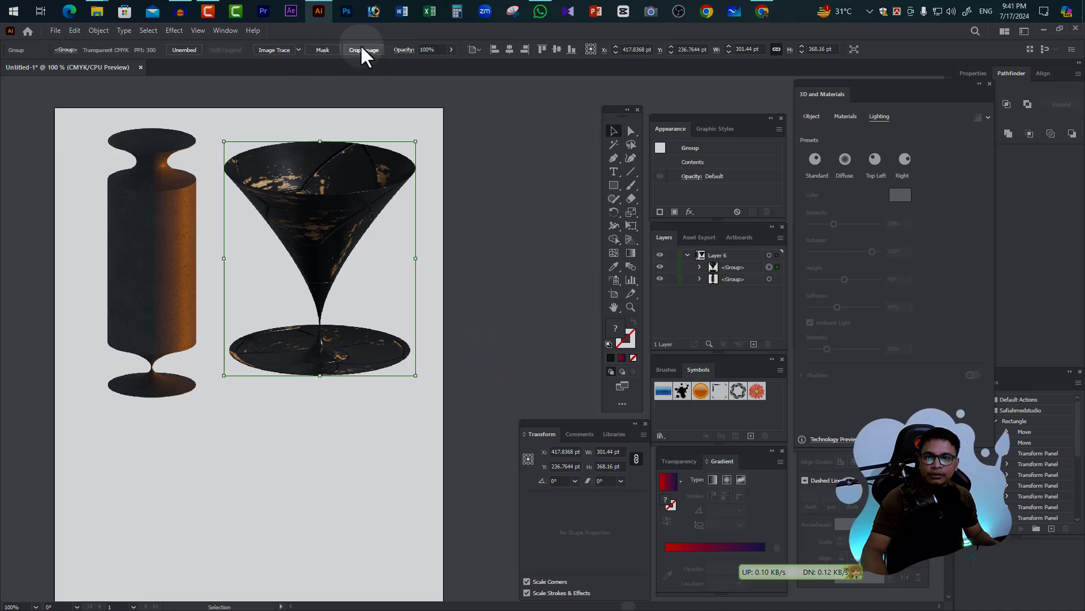
click(287, 50)
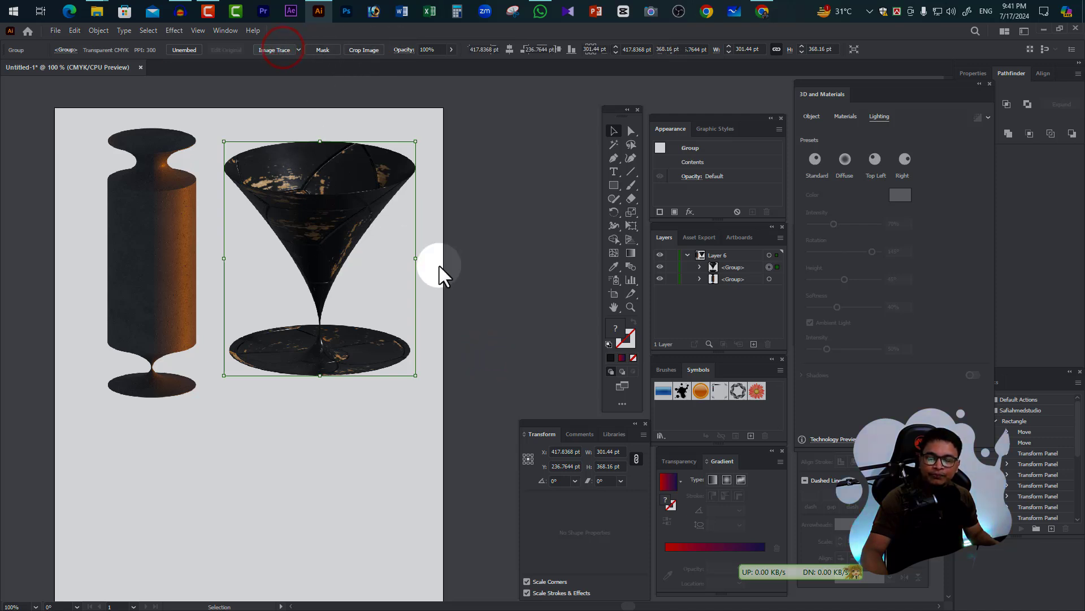
key(ctrl+z)
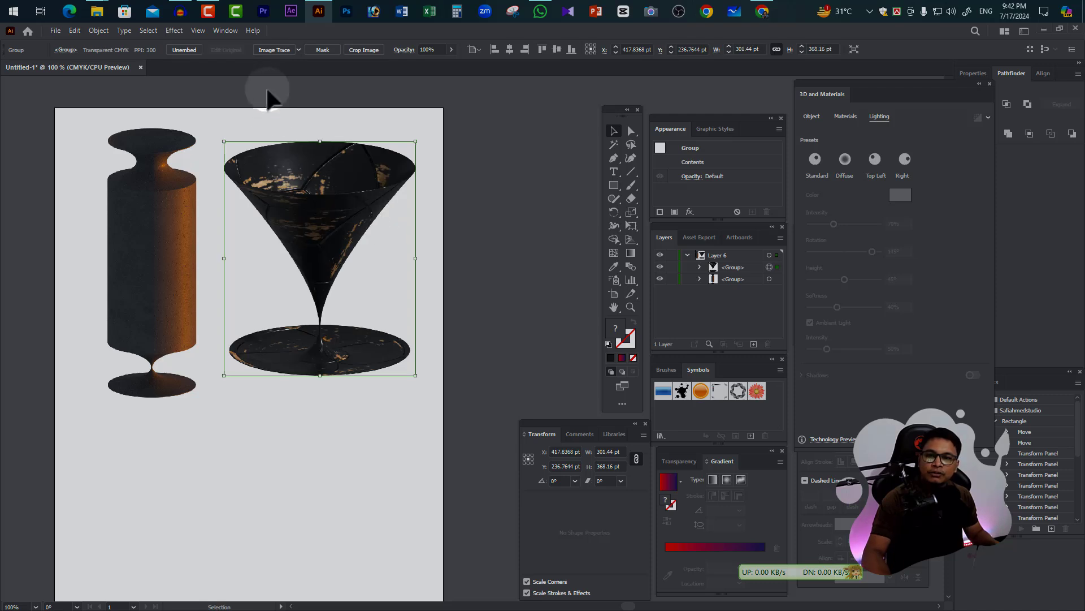
click(299, 50)
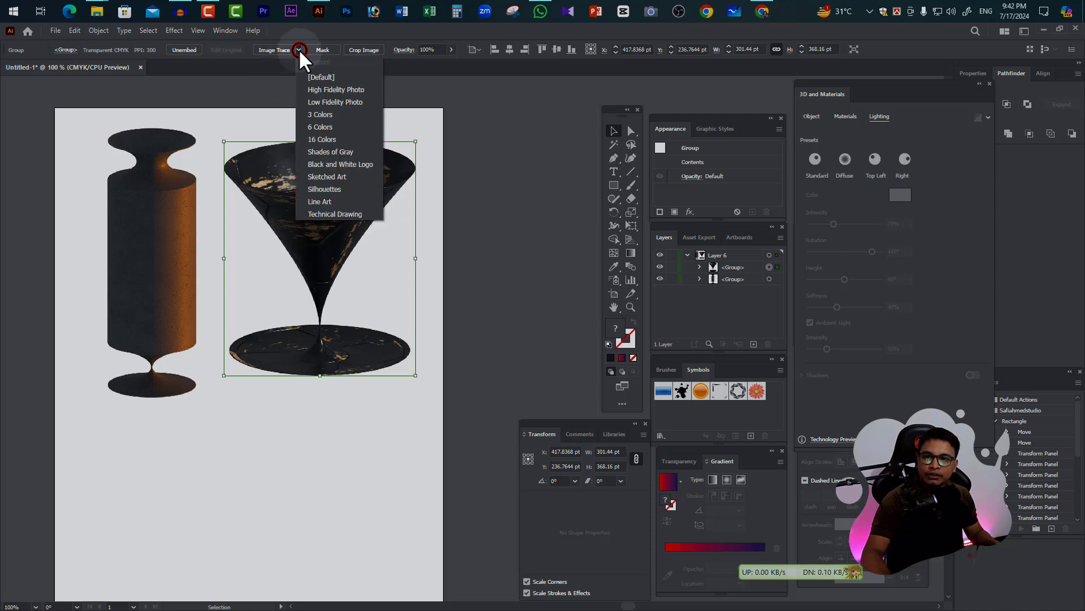
click(335, 90)
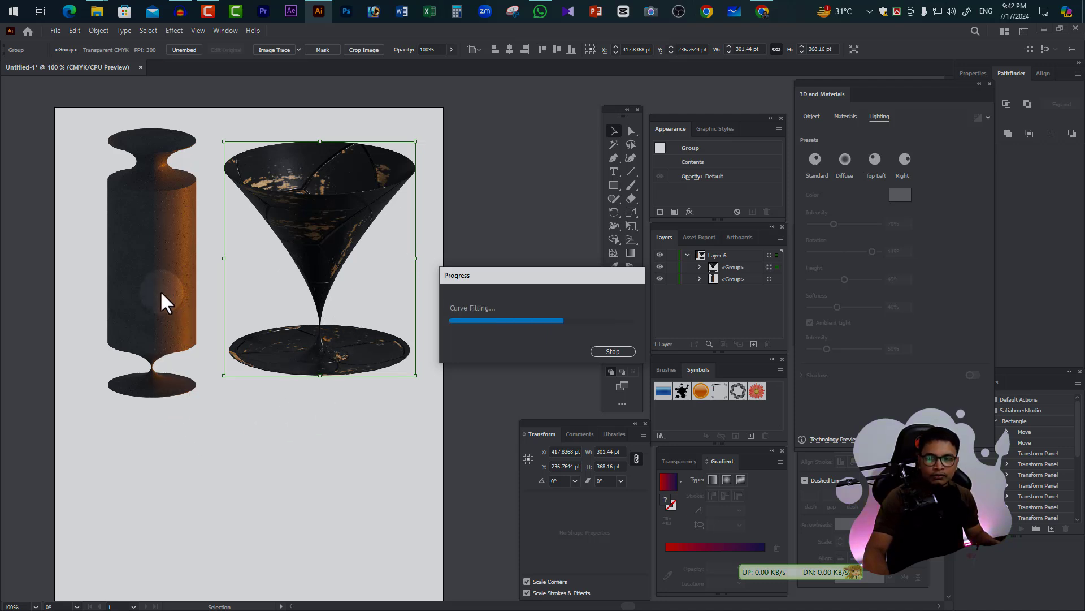
click(486, 228)
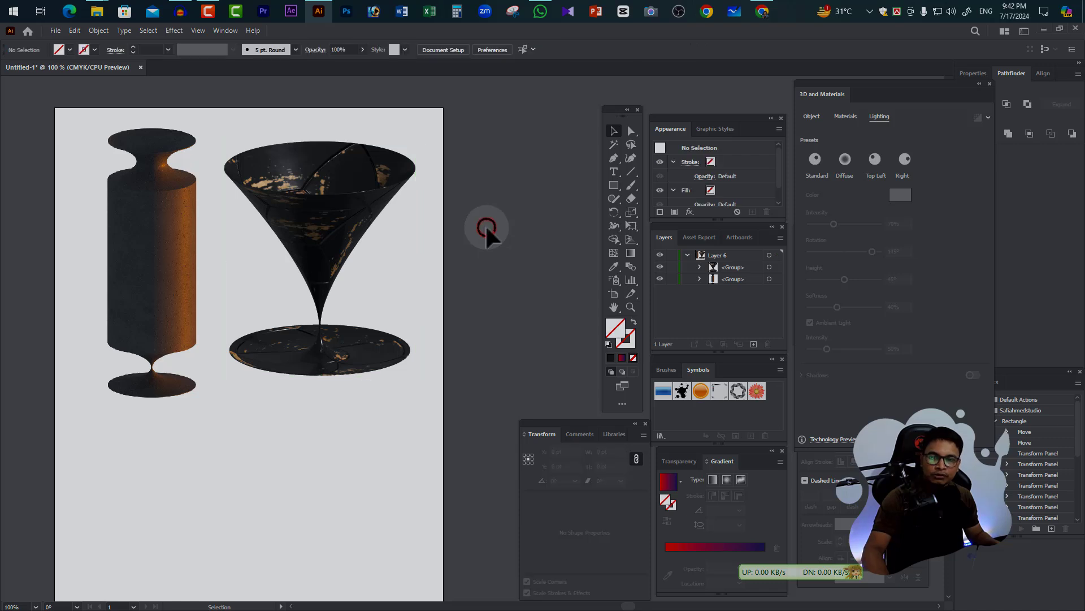
Step: Expand the goblet's image tracing into editable vector paths
click(346, 226)
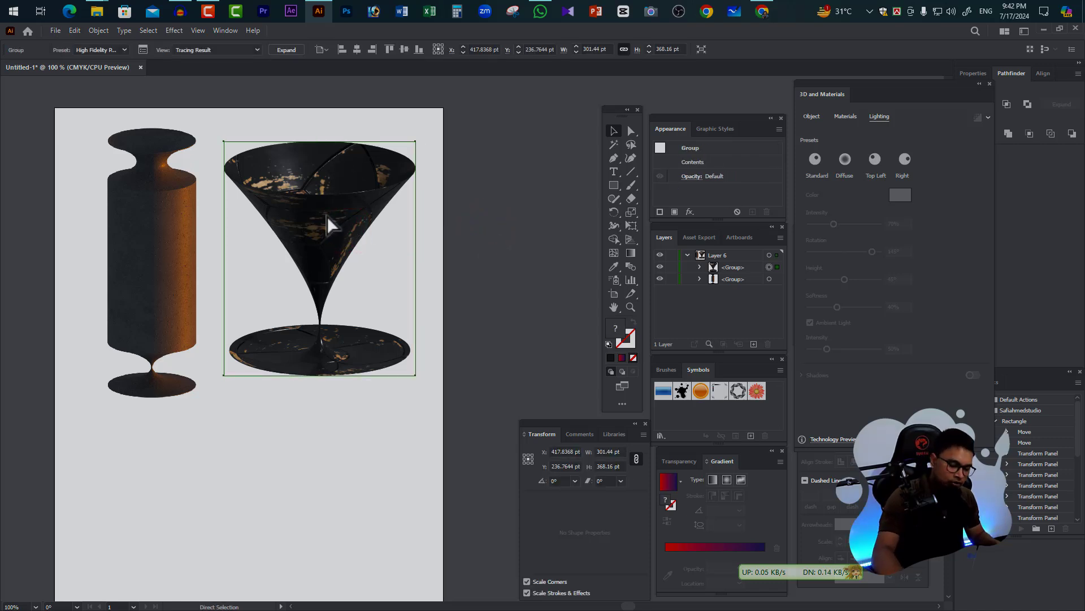
key(v)
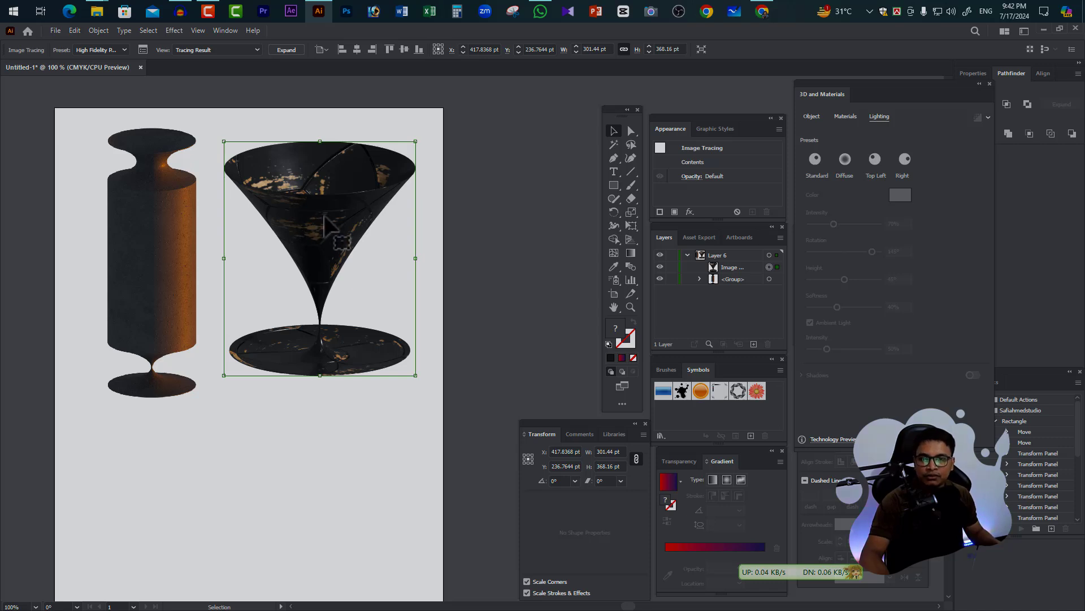
click(288, 49)
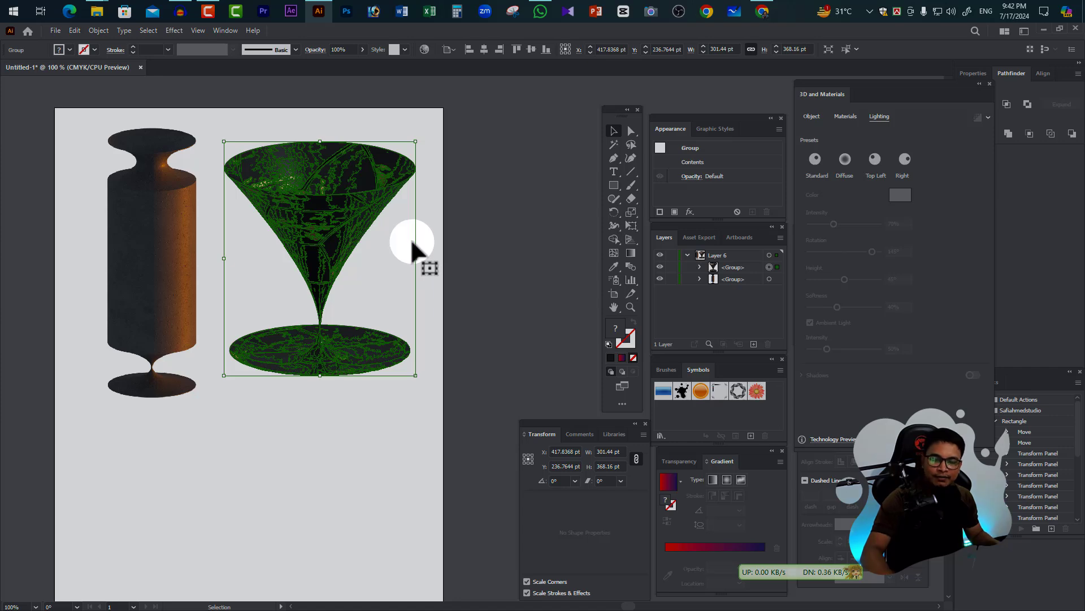
Step: Examine the traced goblet's vector paths in Outline view and return to the rendered preview
key(ctrl+y)
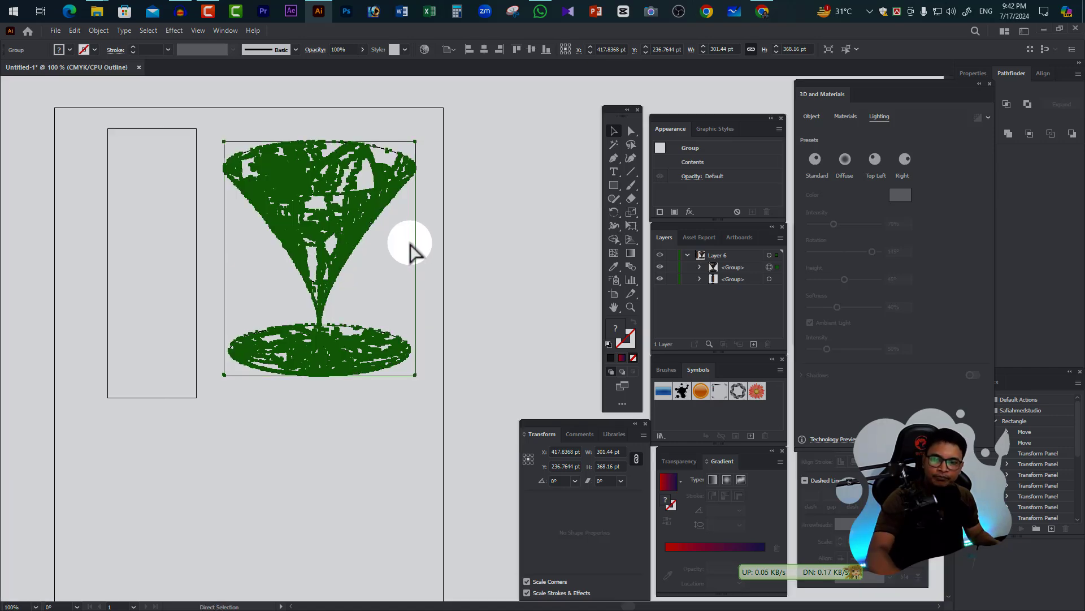
click(486, 184)
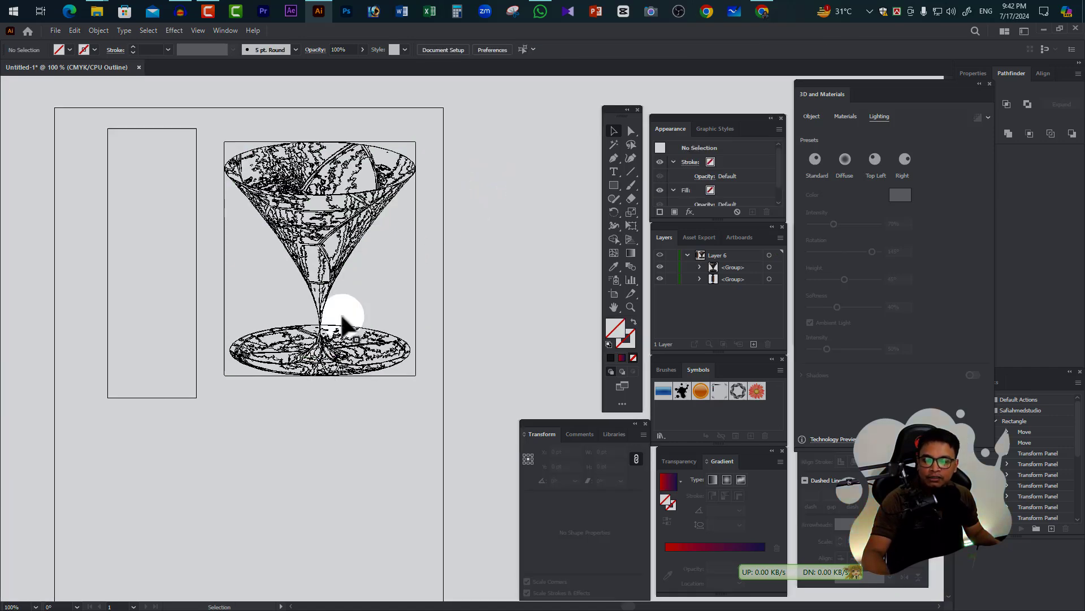
key(a)
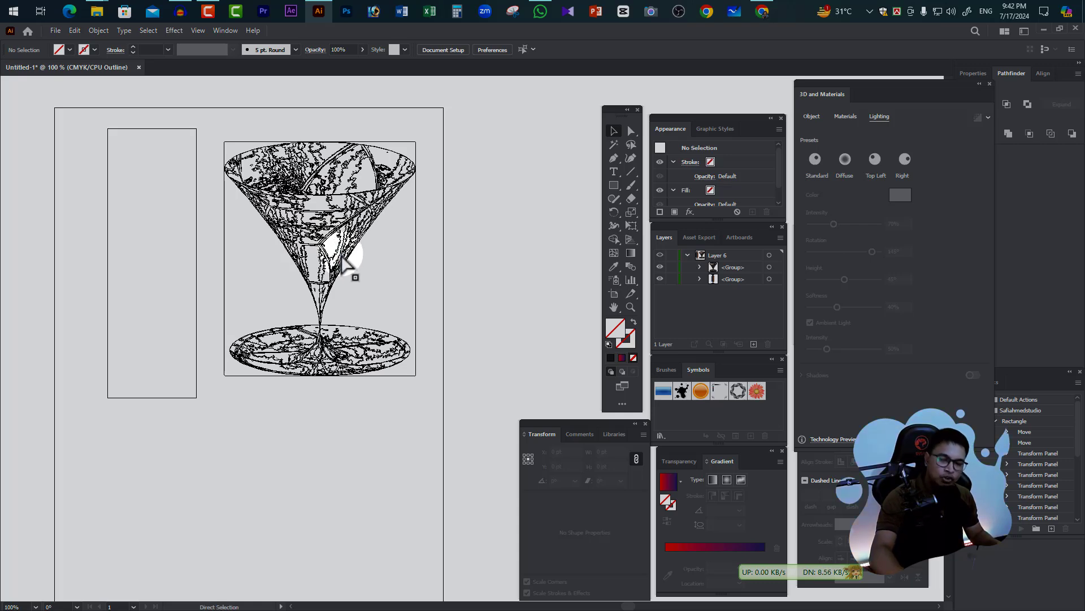
key(ctrl+y)
click(140, 249)
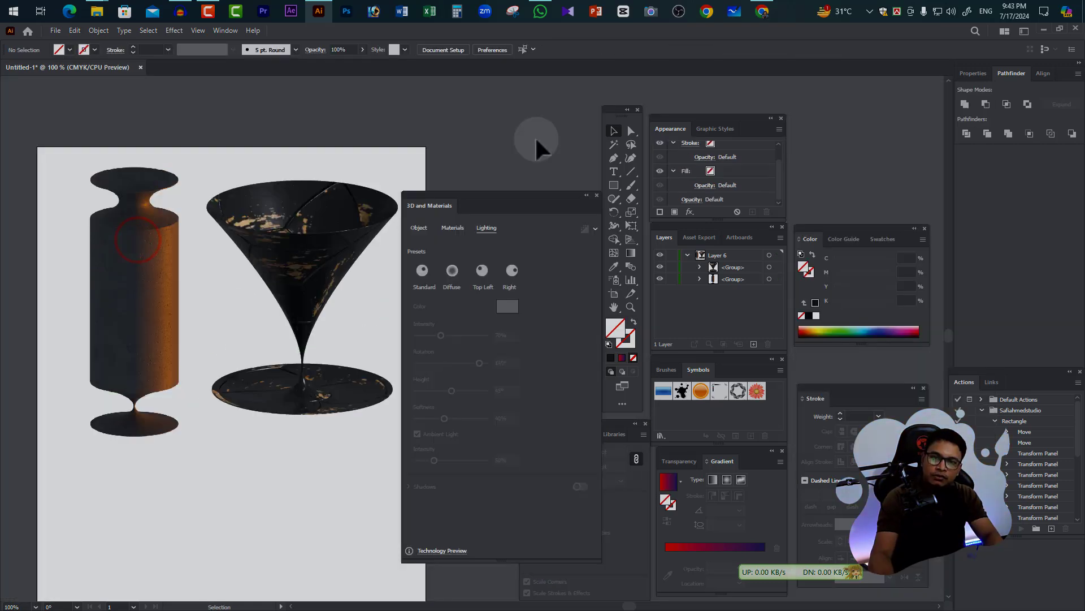